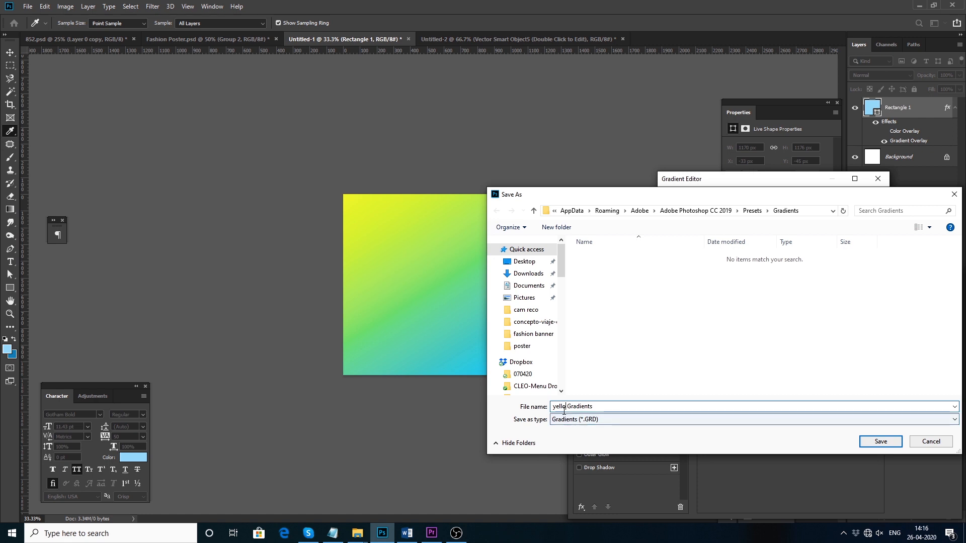
Step: Save the gradient presets under the file name "yellow & blue Gradients" and apply the gradient overlay to the background rectangle
text(& blu)
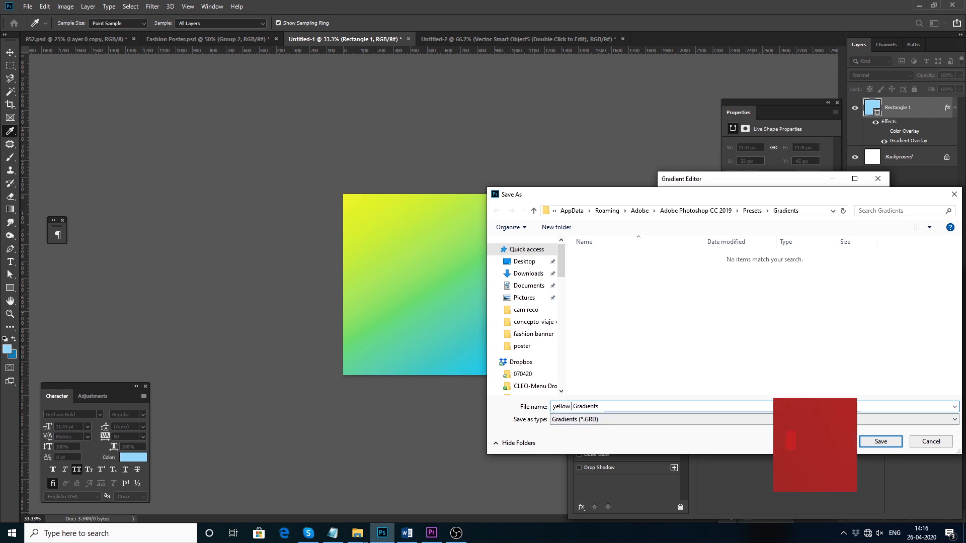
text(e)
key(Return)
click(864, 202)
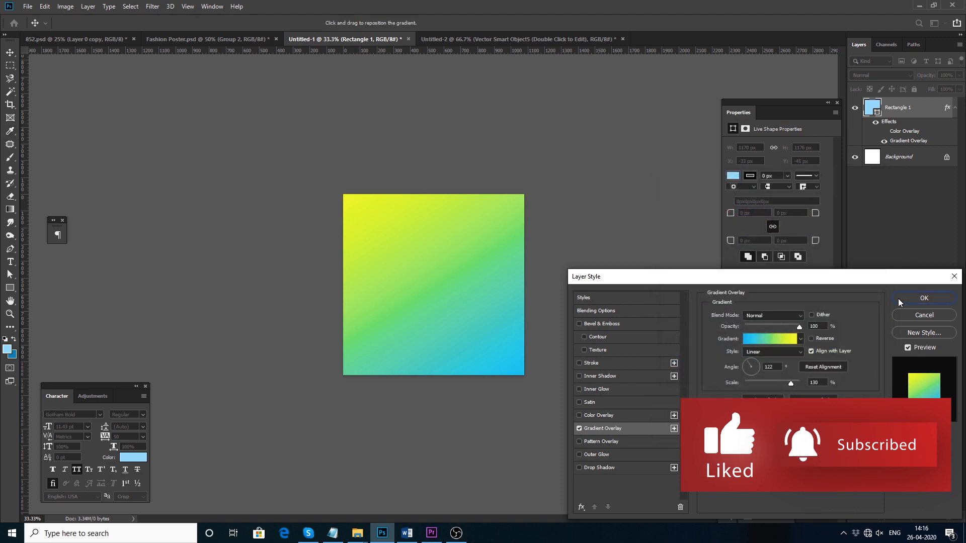
click(916, 297)
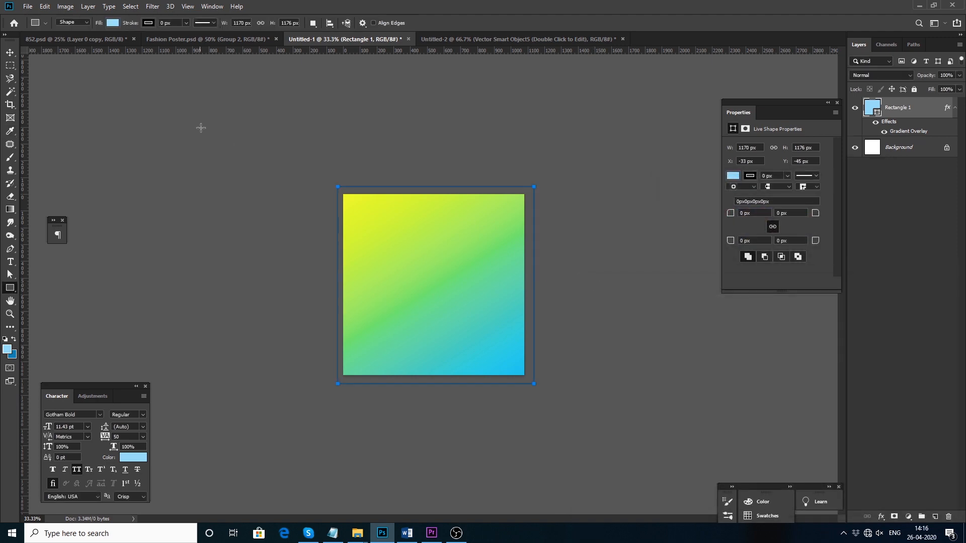
Step: Copy the cut-out woman layer from 852.psd into the Untitled-1 document
click(174, 41)
click(105, 38)
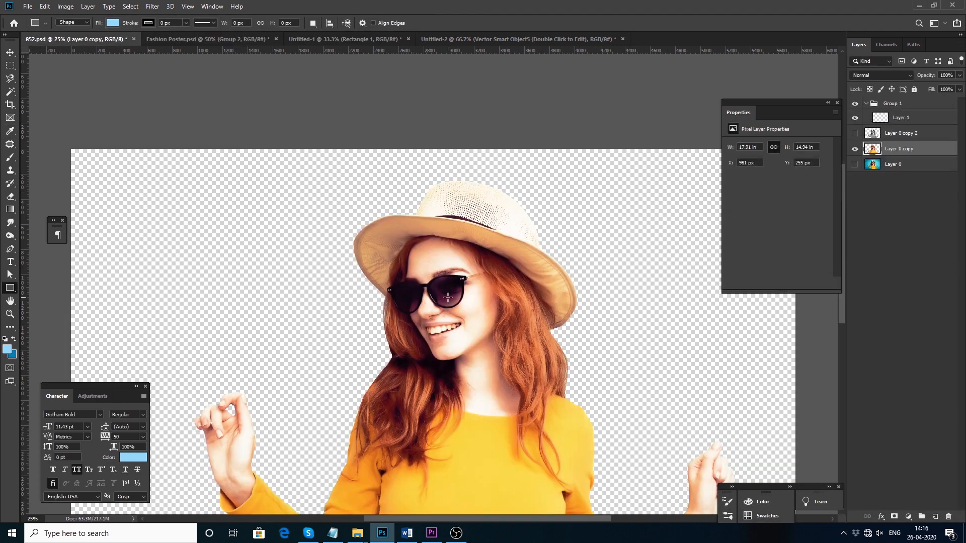
key(v)
drag(477, 324, 449, 312)
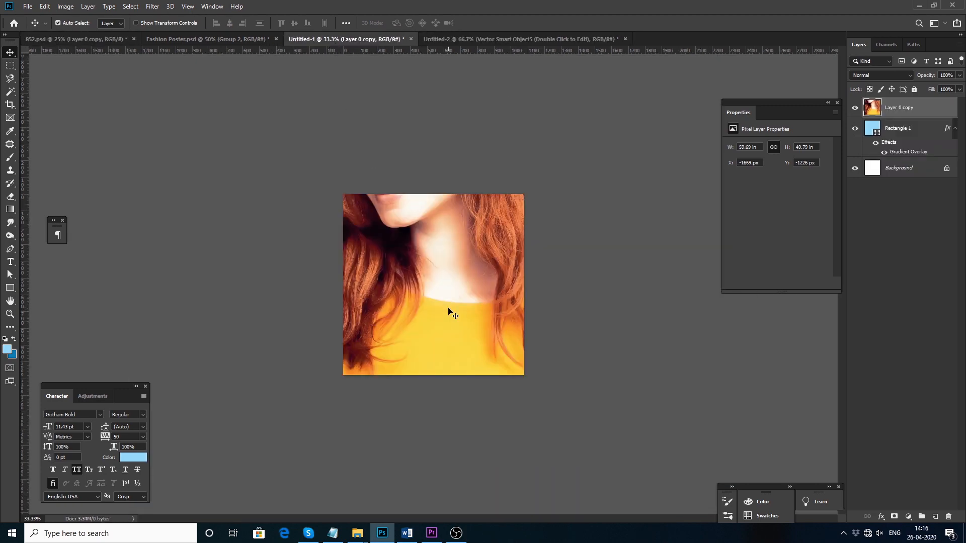
Step: Scale the woman down to about 13.51 x 11.27 in and position her whole figure in the lower part of the canvas
key(ctrl+t)
key(ctrl+minus)
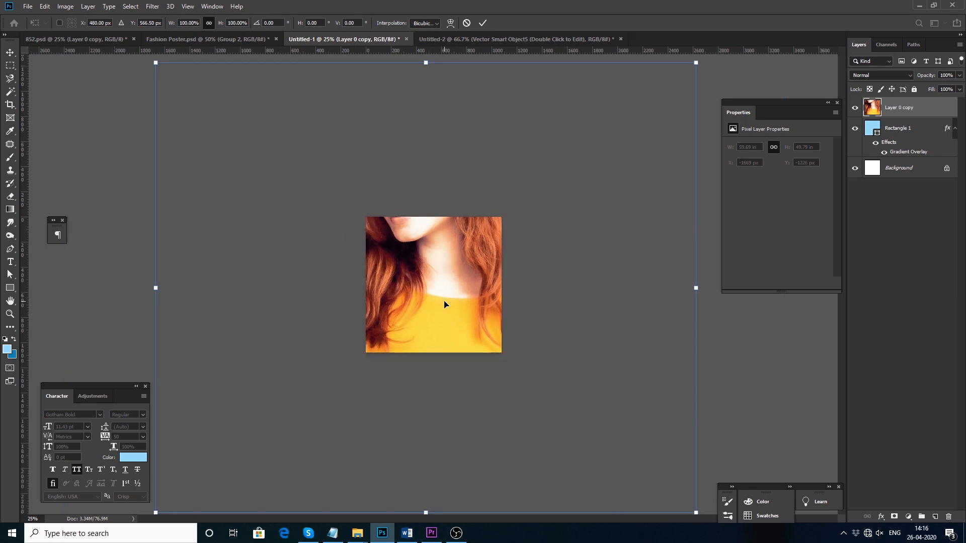
drag(158, 63, 398, 283)
drag(348, 230, 406, 278)
drag(439, 322, 403, 294)
drag(496, 252, 492, 257)
drag(456, 295, 455, 295)
key(Return)
key(ctrl+plus)
key(ctrl+plus)
key(ctrl+plus)
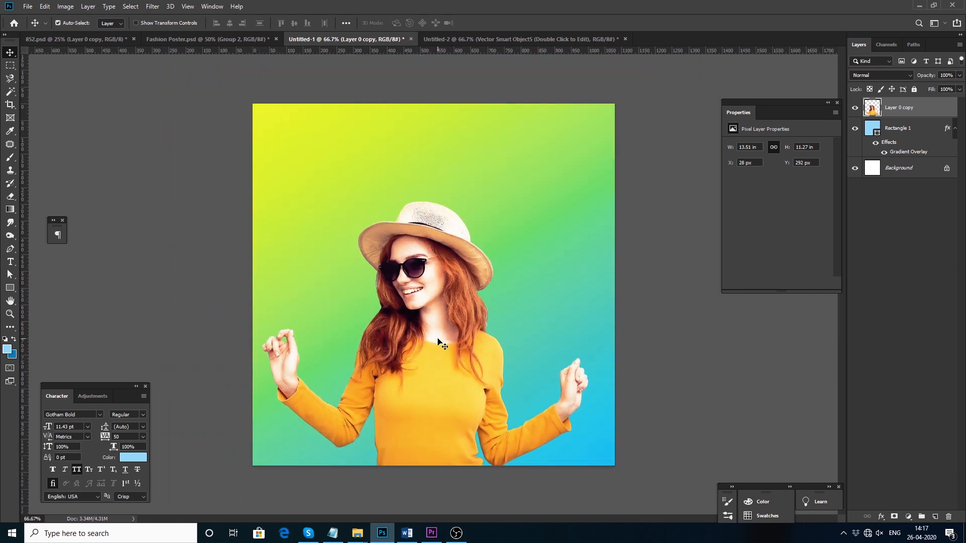
Step: Reduce the woman slightly further to about 12.29 x 10.25 in and centre her along the canvas's lower edge
drag(438, 343, 447, 347)
key(ctrl+t)
drag(600, 202, 567, 231)
key(Return)
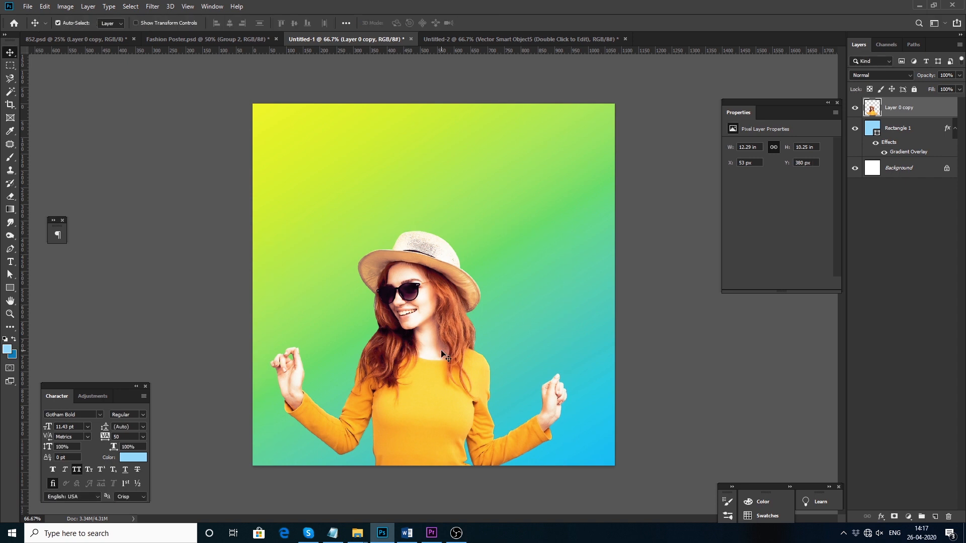
drag(441, 352, 449, 339)
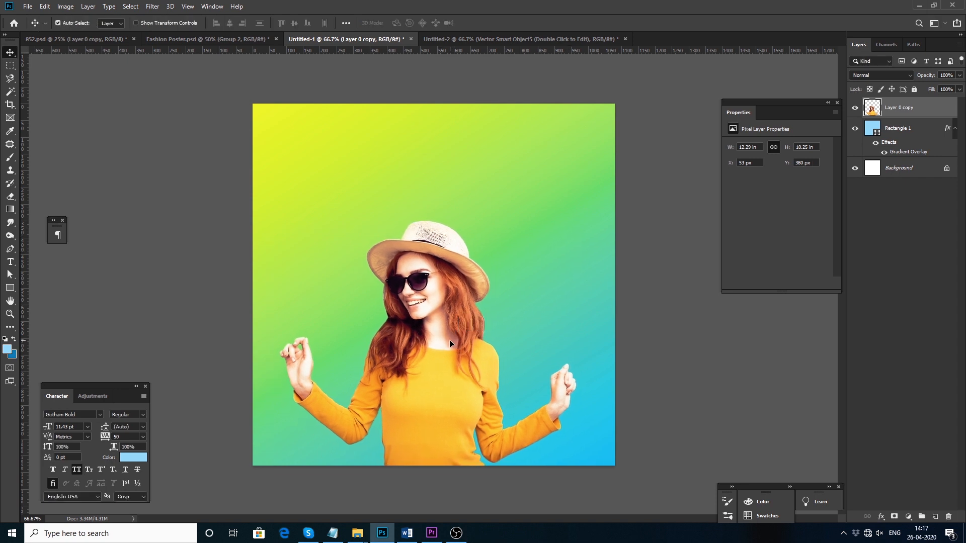
Step: Draw a light blue triangle-frame custom shape over the woman, from her hat almost to the canvas's lower edge
click(648, 282)
right_click(10, 288)
click(50, 338)
click(407, 23)
click(408, 22)
click(408, 22)
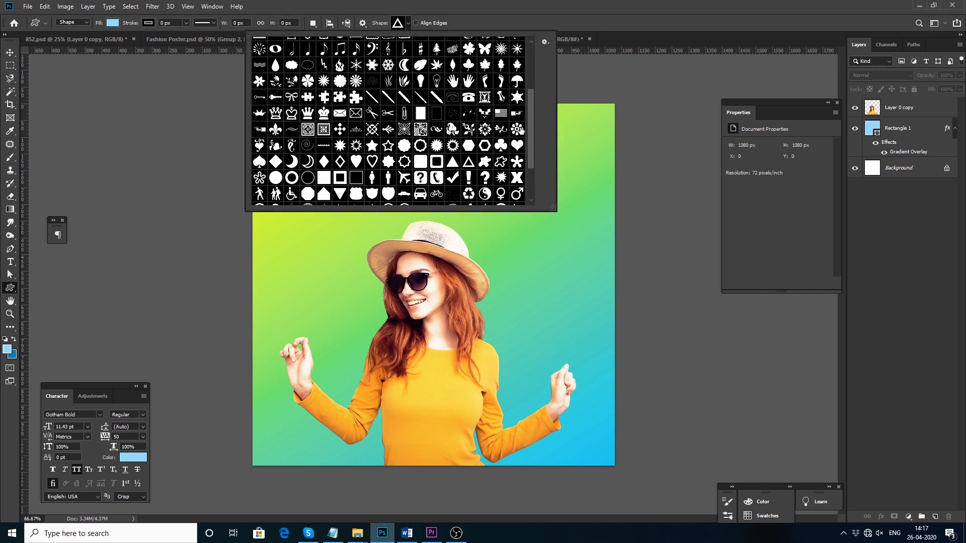
mouse_move(528, 133)
mouse_down()
mouse_move(535, 80)
mouse_move(532, 134)
mouse_up()
drag(321, 254, 559, 495)
Step: Rotate the triangle frame to point downward with a slight tilt, and place it behind the woman's head and shoulders
key(t)
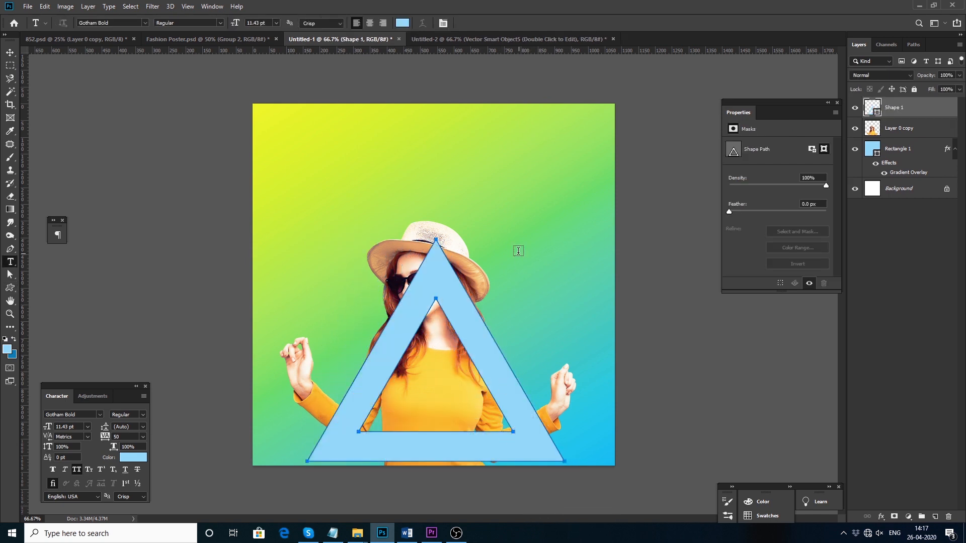
key(ctrl+t)
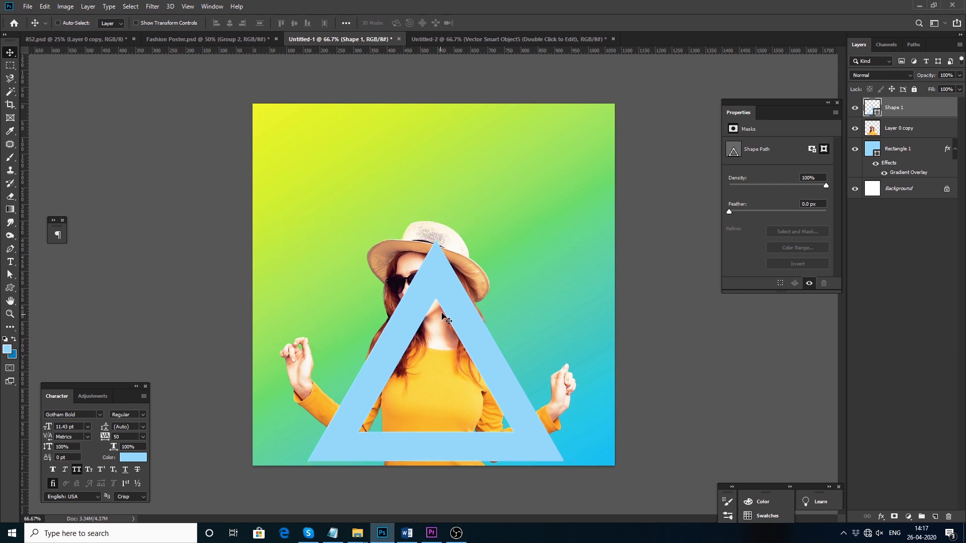
drag(557, 233, 613, 387)
drag(467, 375, 489, 301)
key(Return)
key(ctrl+bracketleft)
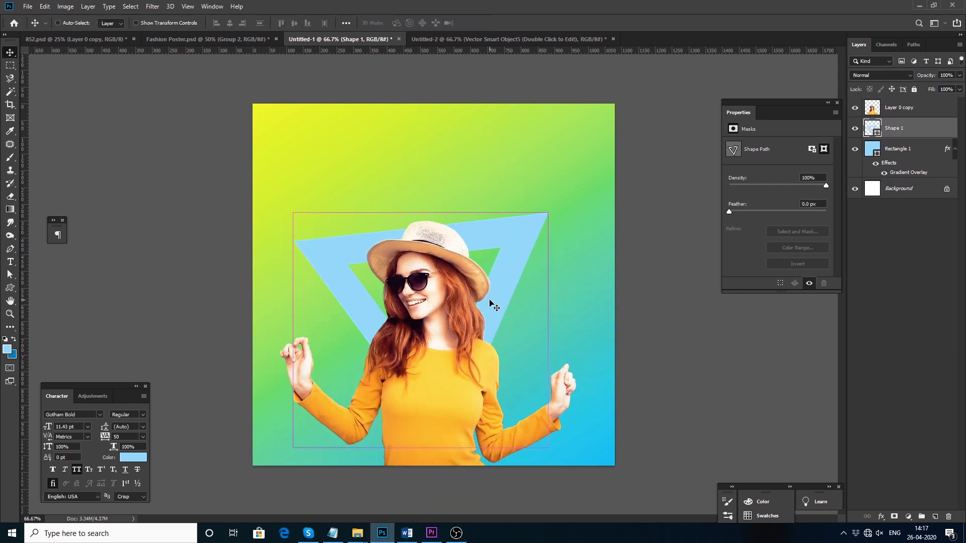
drag(516, 249, 522, 254)
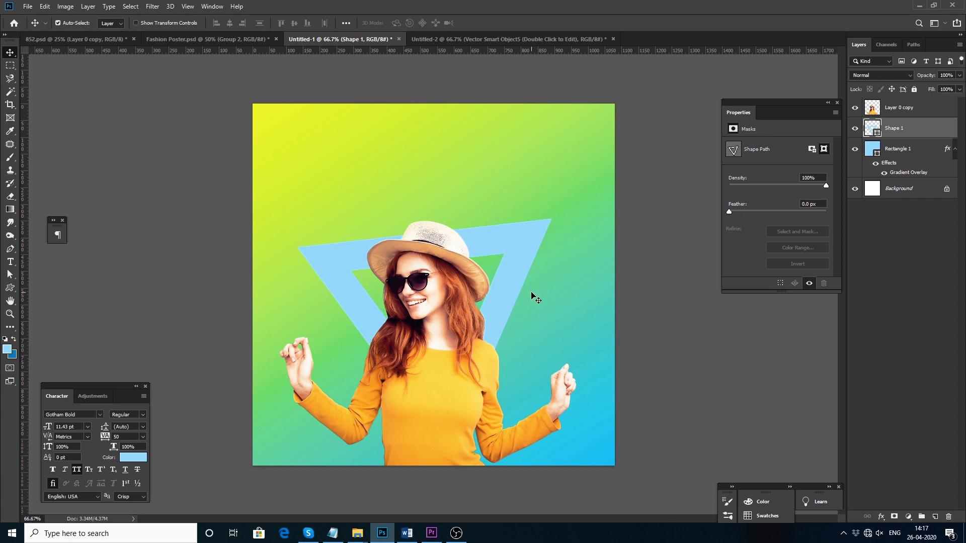
Step: Add a Color Overlay to the triangle frame in yellow-green e1ff54
double_click(932, 132)
click(599, 415)
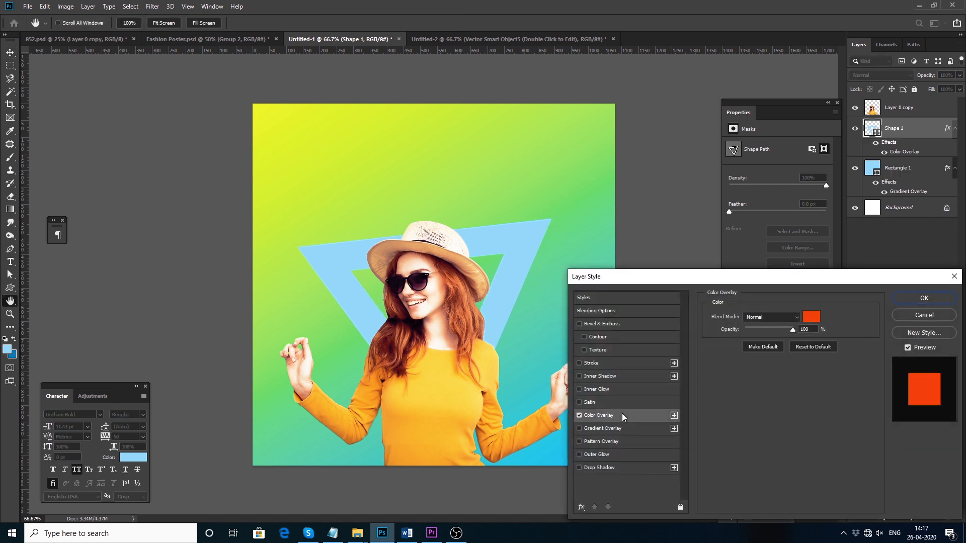
click(811, 316)
text(ffe154)
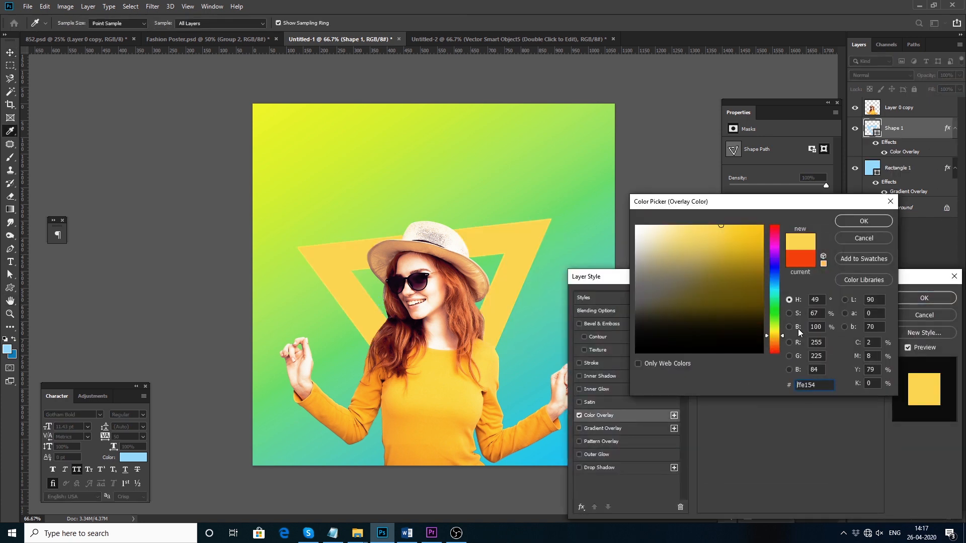
drag(776, 335, 777, 331)
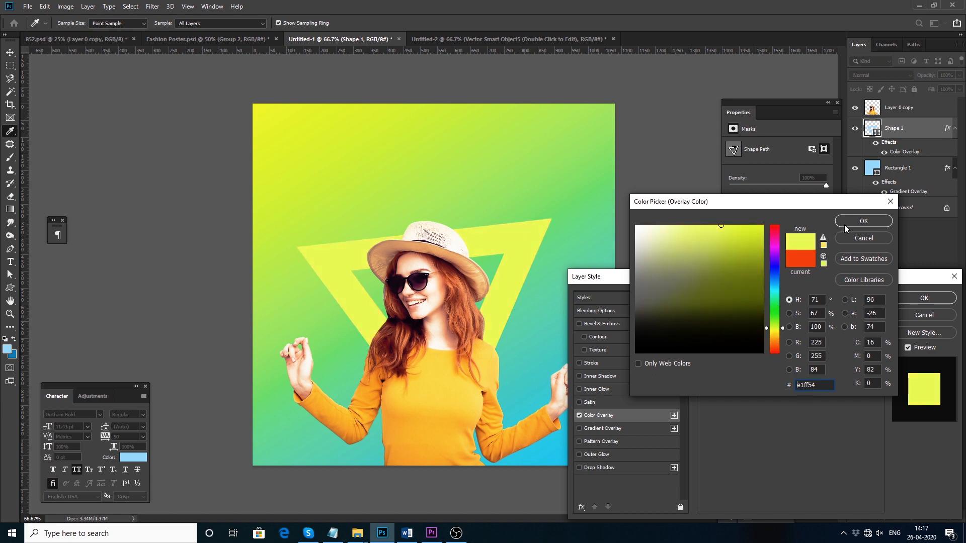
click(861, 222)
click(924, 298)
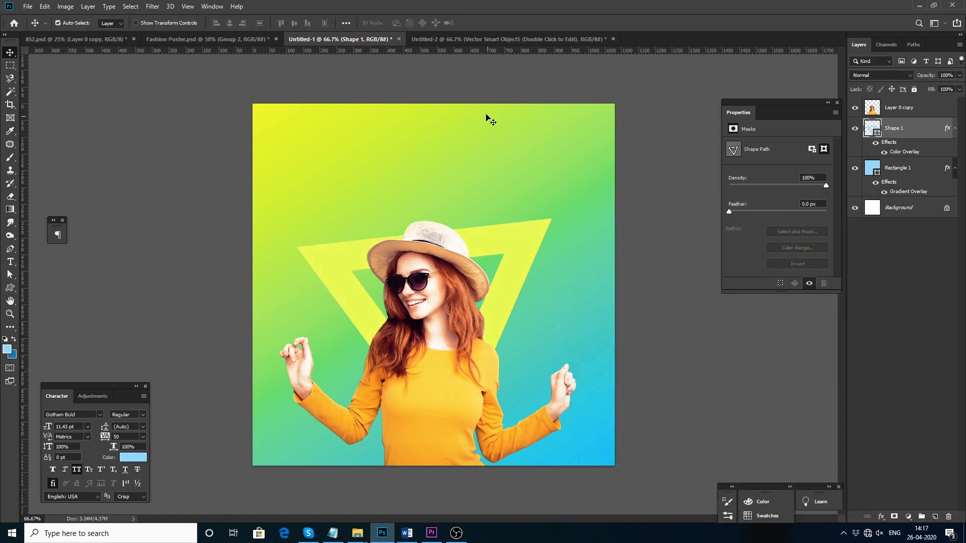
Step: Bring the halftone dots graphic from Untitled-2 into Untitled-1 and place it behind the triangle frame and the woman
click(455, 40)
drag(573, 301, 548, 292)
drag(916, 134, 913, 197)
drag(517, 277, 475, 287)
Step: Bring the striped circle and small dot grid from Untitled-2 into Untitled-1, placing them partly off the canvas's right edge
click(453, 40)
click(481, 156)
drag(362, 160, 362, 160)
drag(480, 150, 378, 168)
mouse_move(528, 274)
mouse_down()
mouse_move(455, 176)
mouse_move(448, 191)
mouse_move(328, 44)
mouse_move(572, 267)
mouse_up()
drag(578, 223, 550, 225)
drag(477, 217, 531, 308)
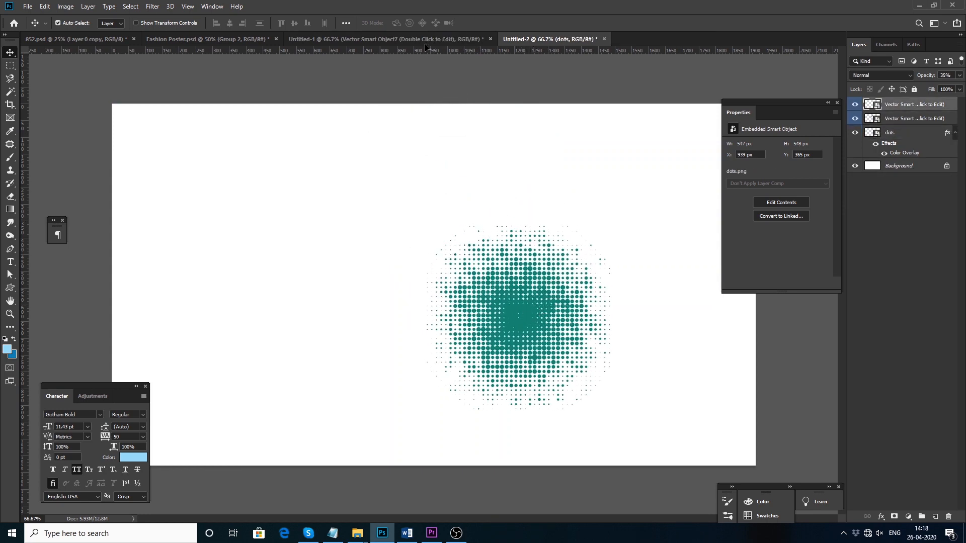
click(426, 44)
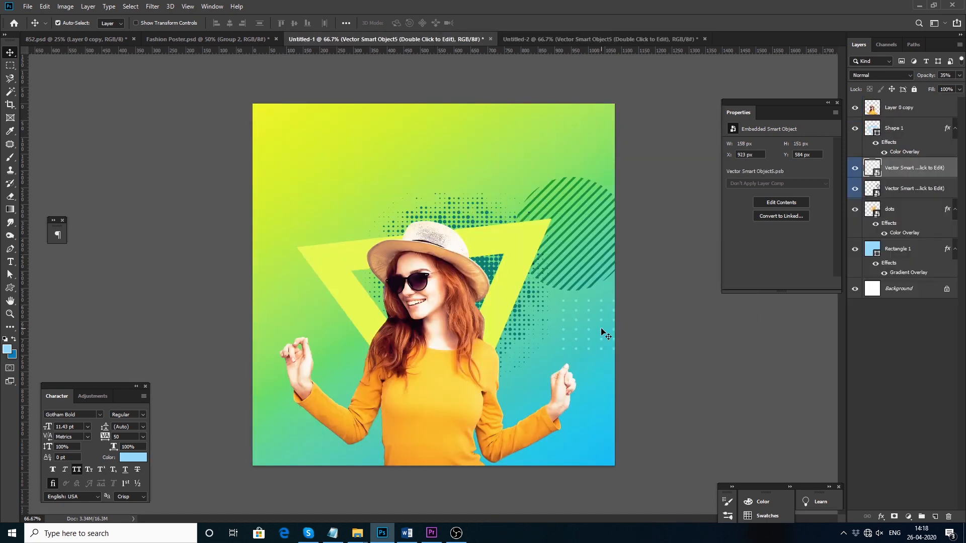
drag(578, 252, 634, 244)
Step: Shift the triangle, woman and gradient rectangle together about 18 px to the right and 29 px down
click(513, 252)
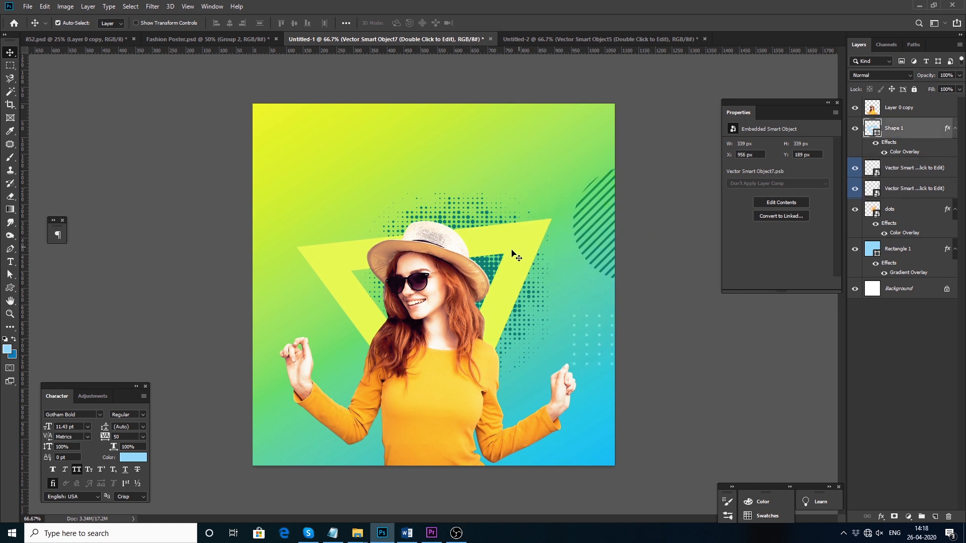
shift+click(489, 262)
shift+click(469, 271)
mouse_move(444, 275)
mouse_down()
mouse_move(441, 291)
mouse_move(450, 285)
mouse_up()
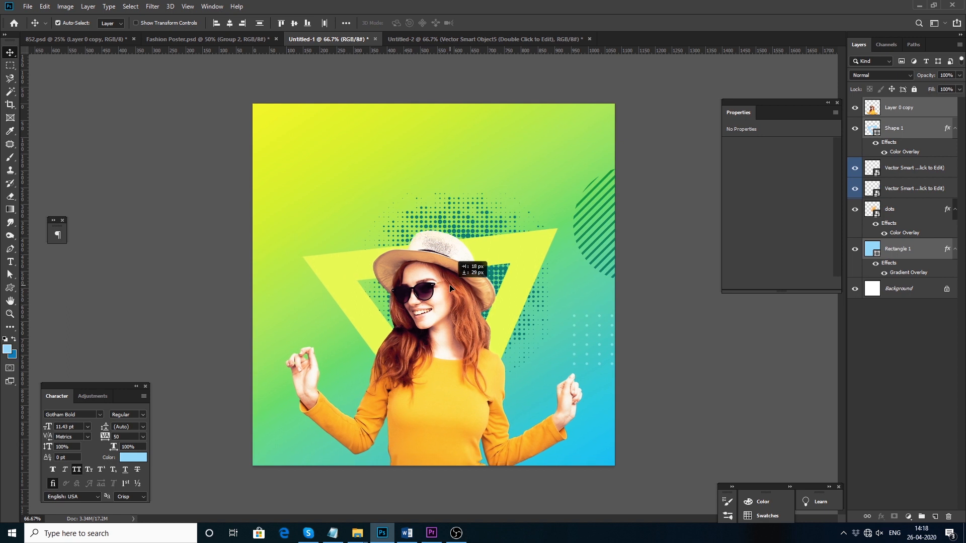
click(659, 151)
Step: Switch to Notepad for the banner copy, and add "Hurry Up!" as a text layer in Photoshop above the woman
click(332, 533)
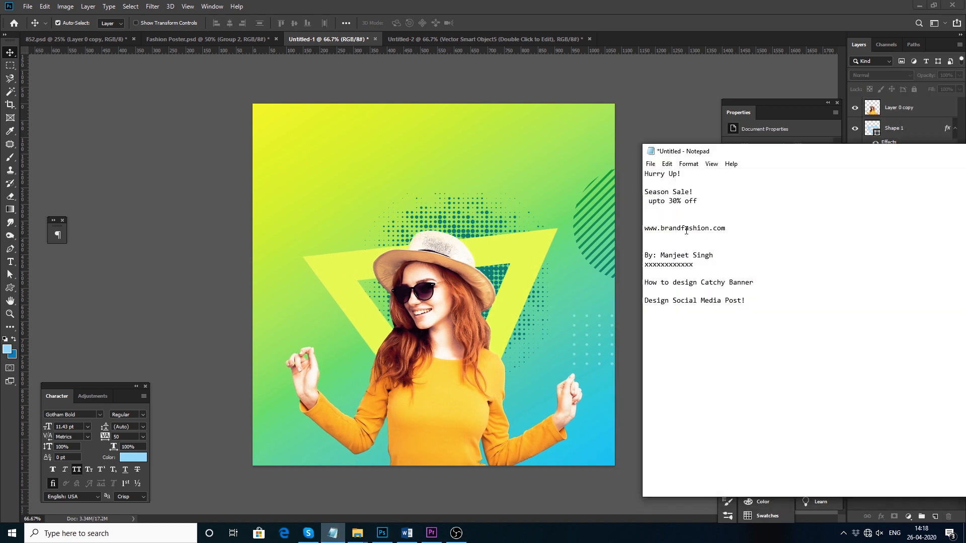
click(451, 172)
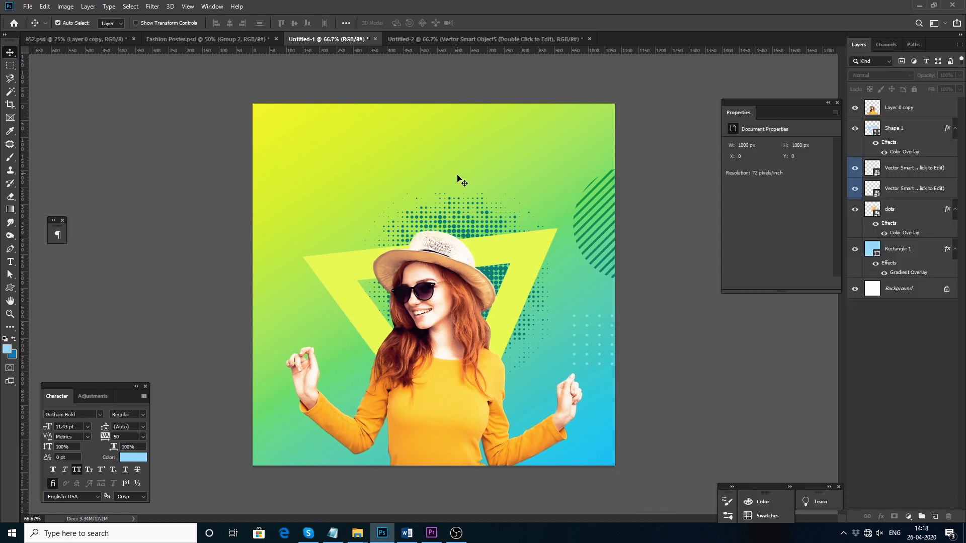
key(t)
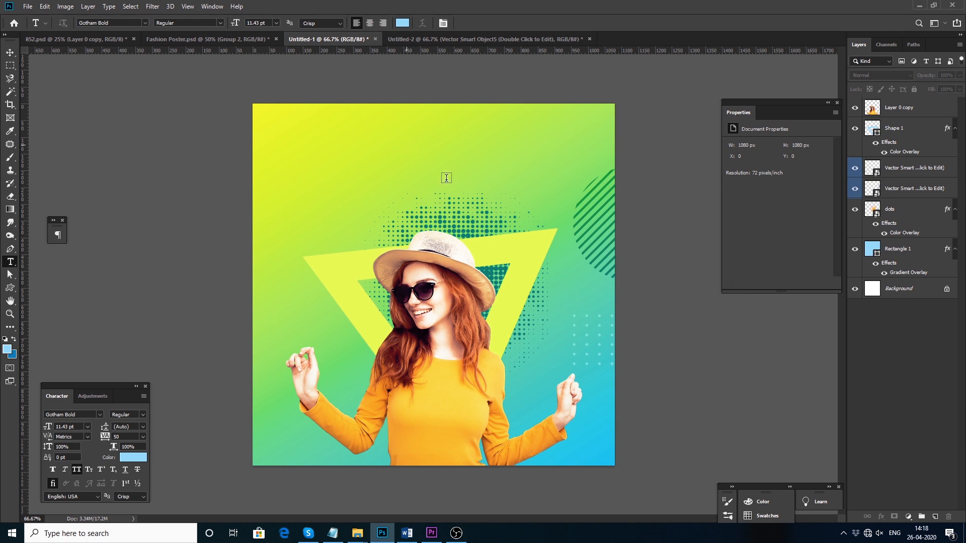
click(407, 145)
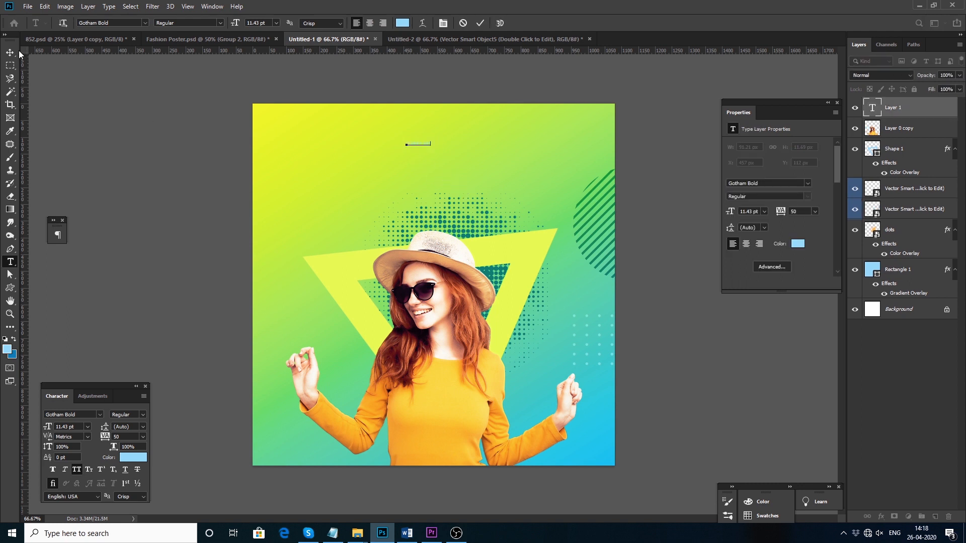
key(ctrl+Return)
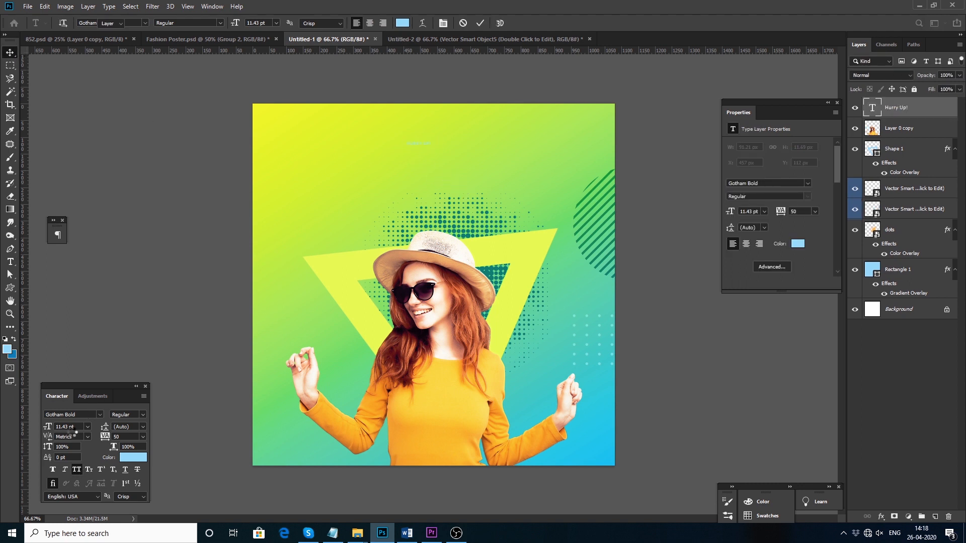
key(v)
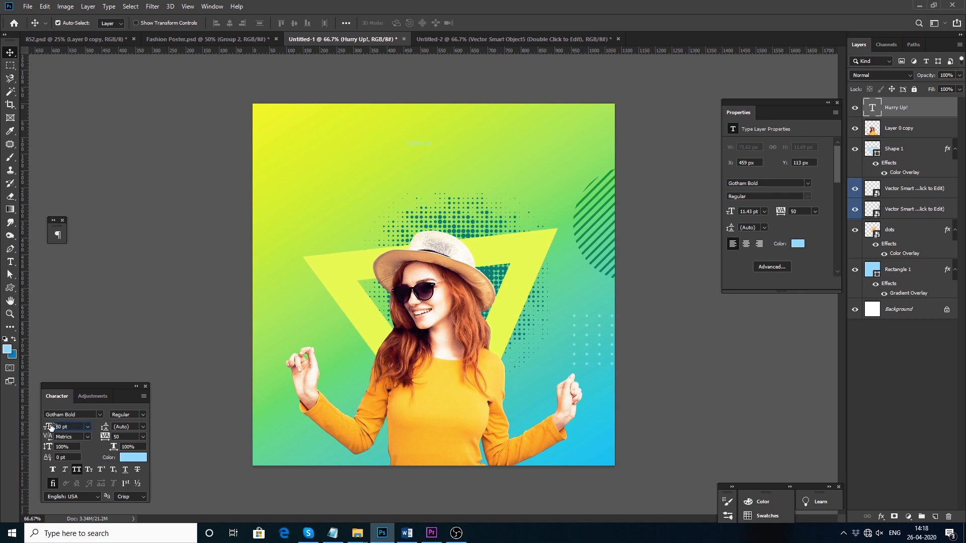
Step: Set the "Hurry Up!" text to 80 pt in black (000000) and place it centrally above the woman
click(133, 458)
drag(649, 339, 602, 360)
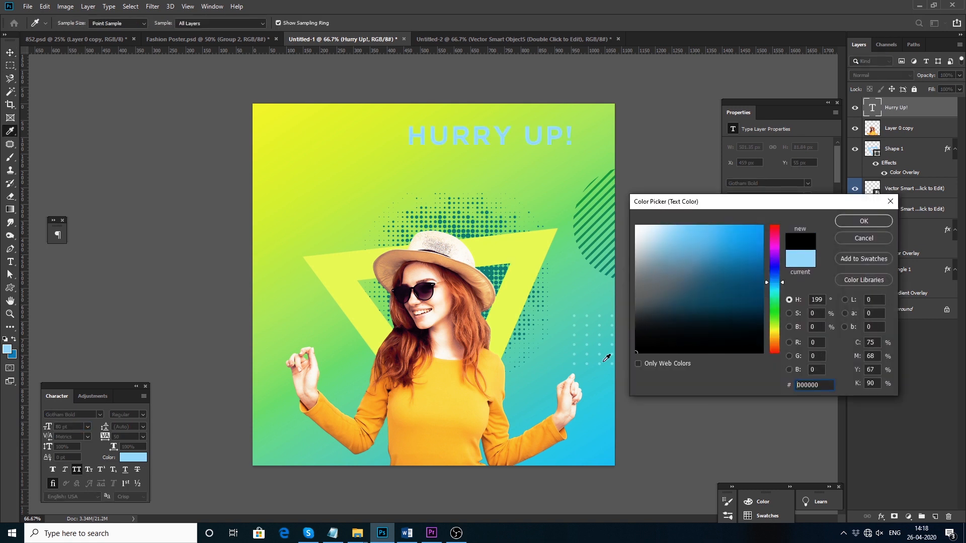
click(863, 220)
drag(465, 137, 409, 161)
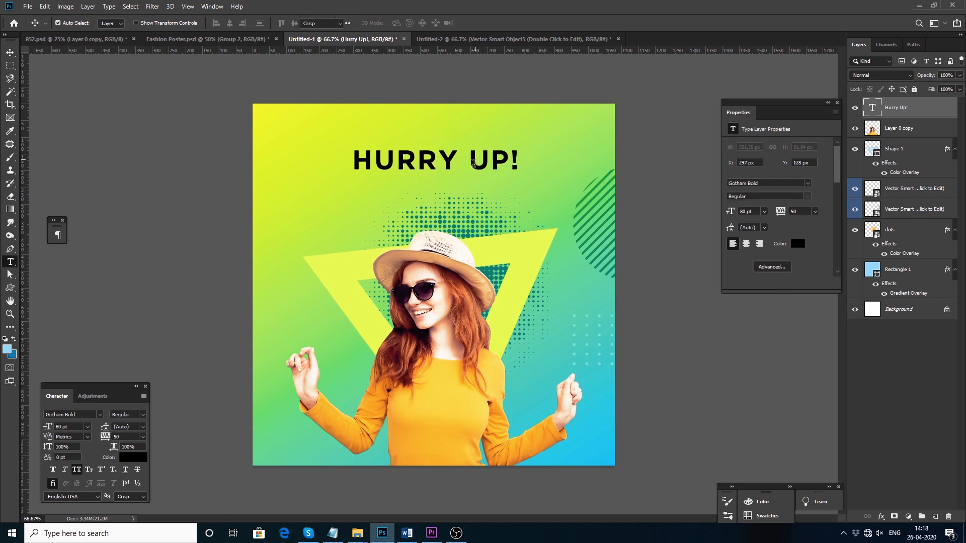
Step: Split the headline into two text layers, trimming the original to "Hurry" and changing a duplicate just below it to "Up!"
click(473, 163)
drag(473, 162, 521, 163)
key(BackSpace)
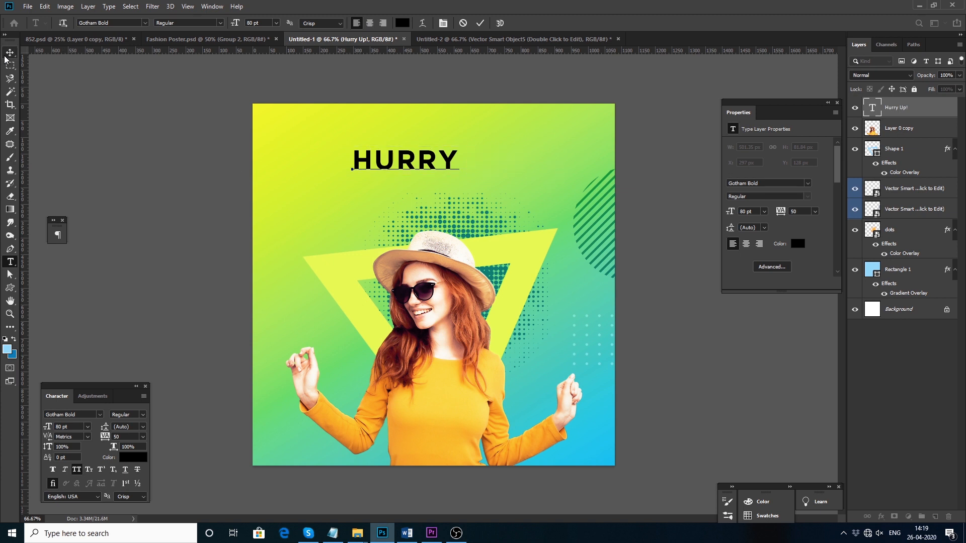
click(6, 55)
alt+drag(432, 166, 487, 187)
double_click(488, 188)
text(UP!)
click(10, 53)
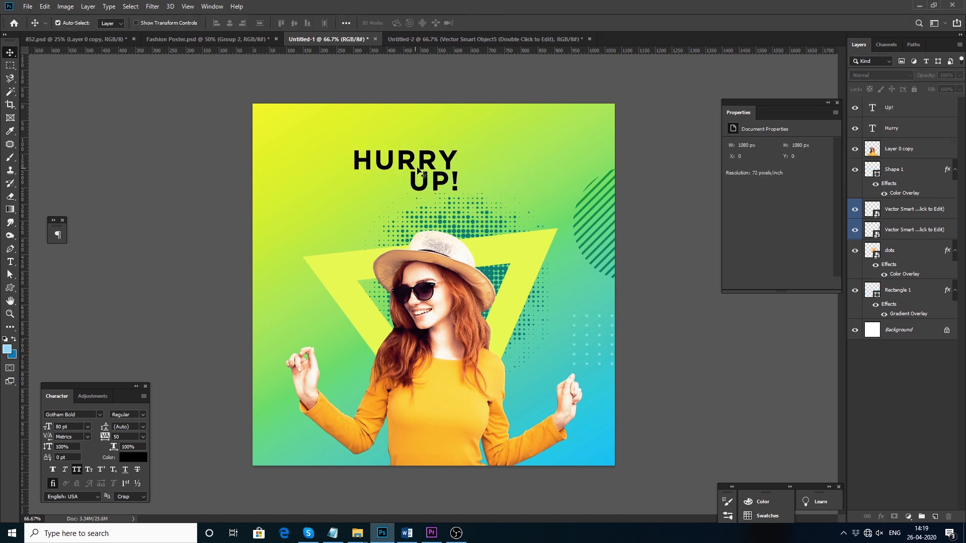
Step: Enlarge "Hurry" and "Up!" together to about 137.73 pt and arrange them side by side above the woman
drag(431, 147, 449, 140)
shift+click(435, 188)
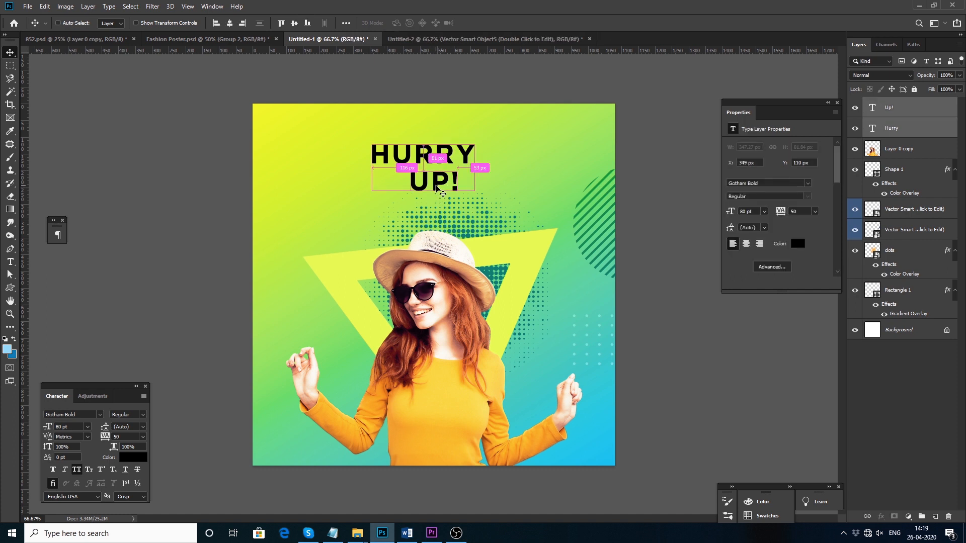
key(ctrl+t)
drag(474, 191, 543, 245)
key(Return)
click(645, 169)
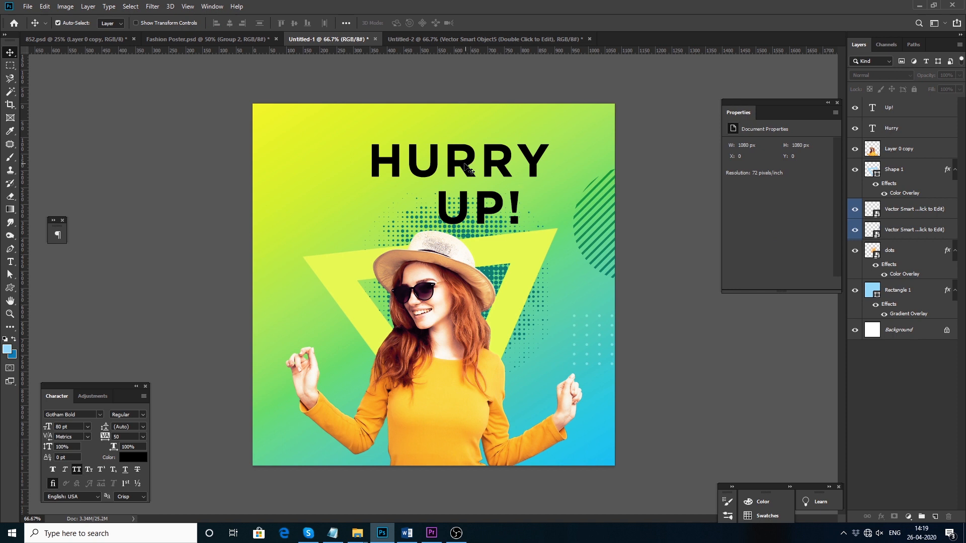
drag(491, 168, 407, 176)
drag(445, 211, 483, 171)
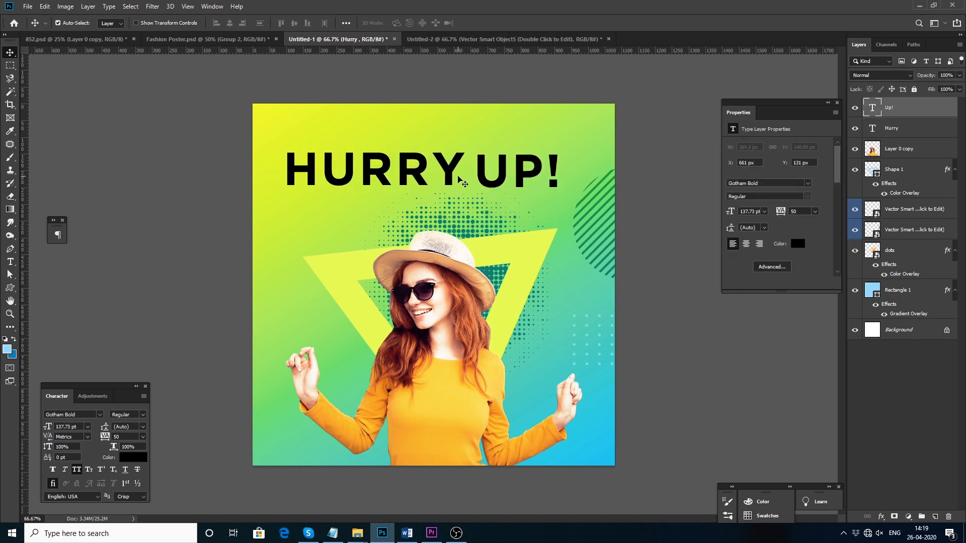
Step: Skew "Hurry" and "Up!" together so the headline slants upward toward its right end
shift+click(450, 171)
key(ctrl+t)
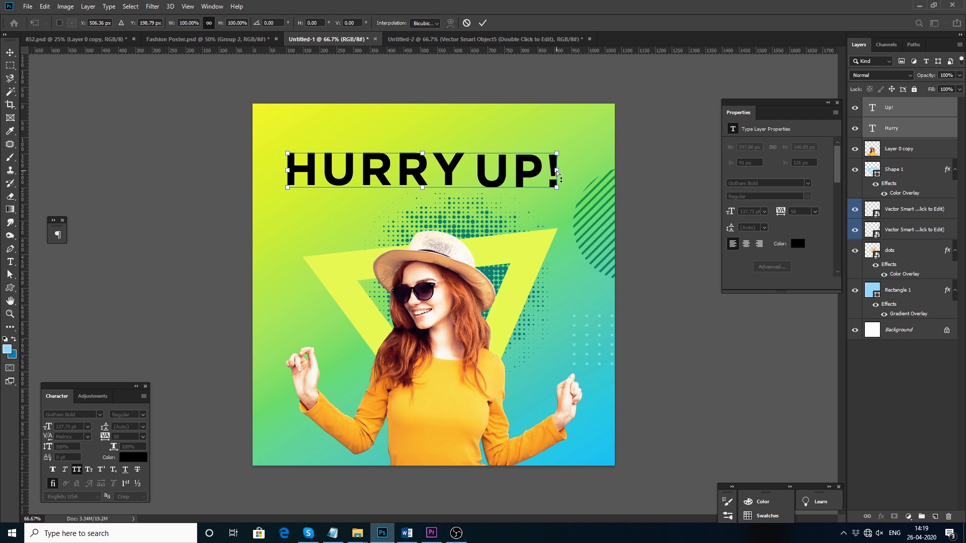
drag(558, 171, 558, 141)
key(Escape)
click(641, 166)
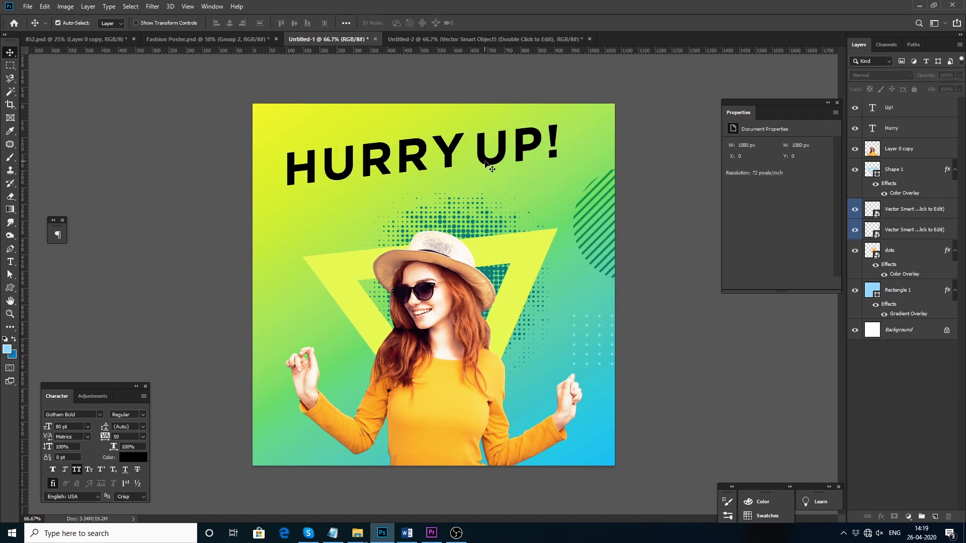
Step: Widen the gap between "Hurry" and "Up!" and move the halftone dots slightly lower behind the woman
drag(490, 163, 508, 159)
drag(447, 156, 467, 151)
drag(525, 179, 506, 171)
drag(494, 237, 494, 258)
mouse_move(507, 171)
mouse_down()
mouse_move(516, 156)
mouse_move(444, 160)
mouse_move(500, 166)
mouse_up()
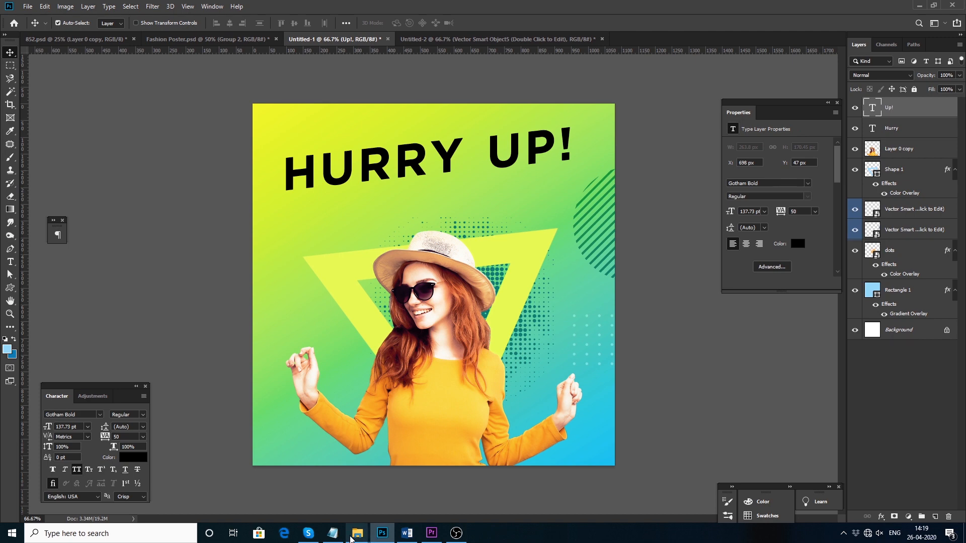
Step: Copy "Season Sale!" from the banner copy in Notepad and return to Photoshop
click(332, 533)
drag(695, 192, 638, 189)
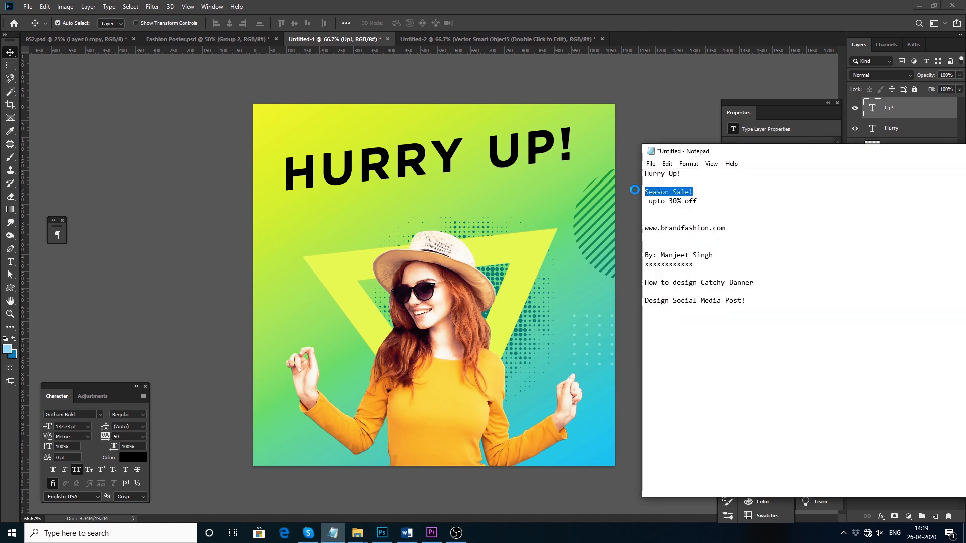
click(478, 203)
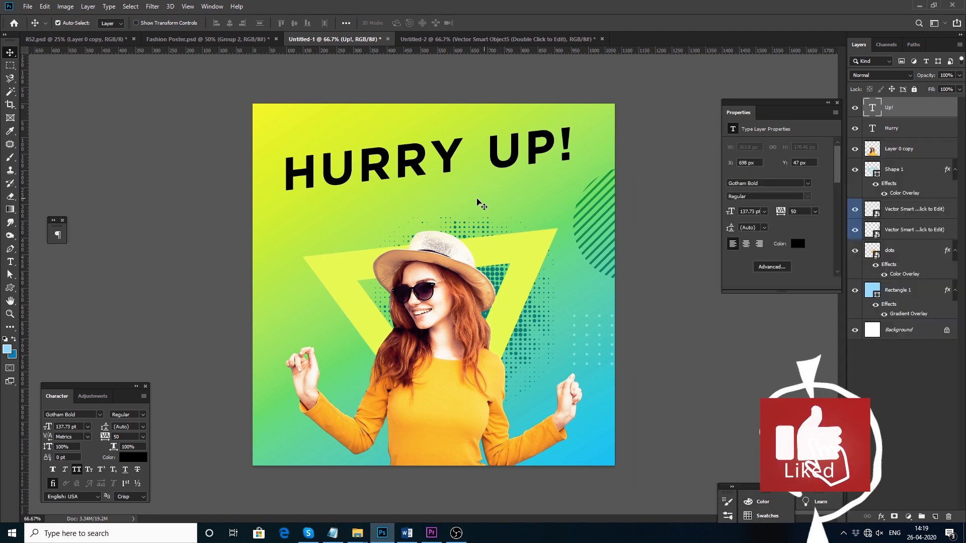
Step: Draw a rectangle just below the headline and skew it about -5.8° vertically to match the headline's slant
right_click(10, 289)
click(45, 288)
drag(328, 191, 515, 195)
key(ctrl+t)
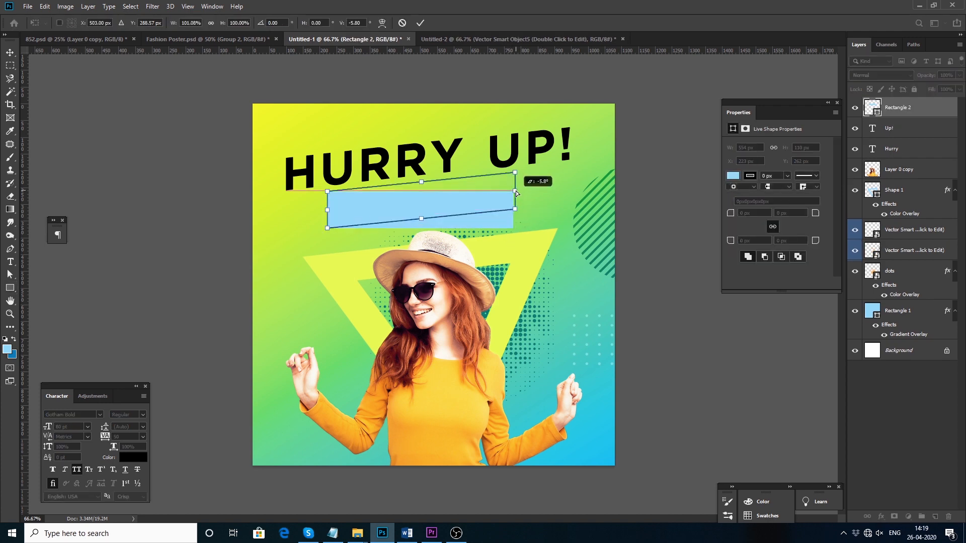
key(Return)
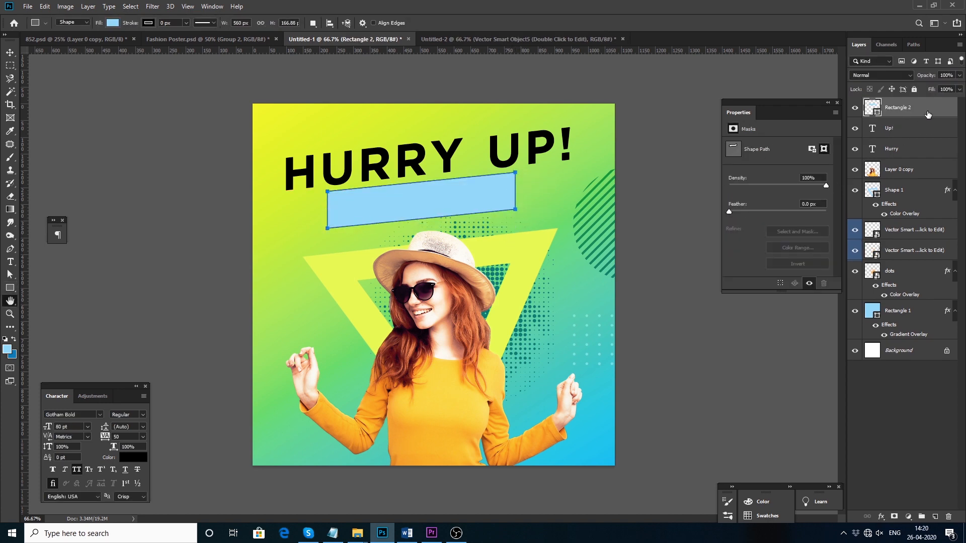
Step: Give the slanted rectangle a black (000000) Color Overlay sampled from the headline
double_click(928, 115)
click(599, 415)
click(816, 316)
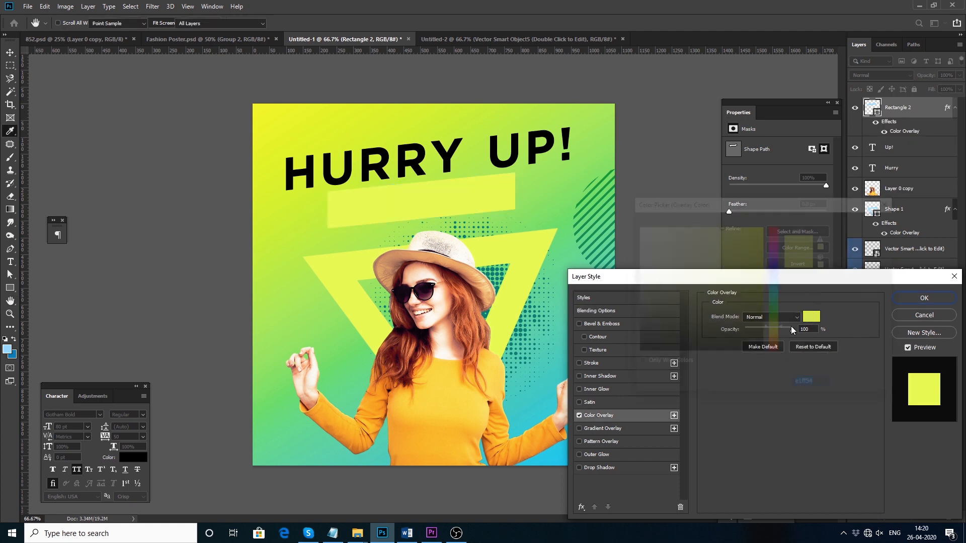
click(726, 226)
click(532, 152)
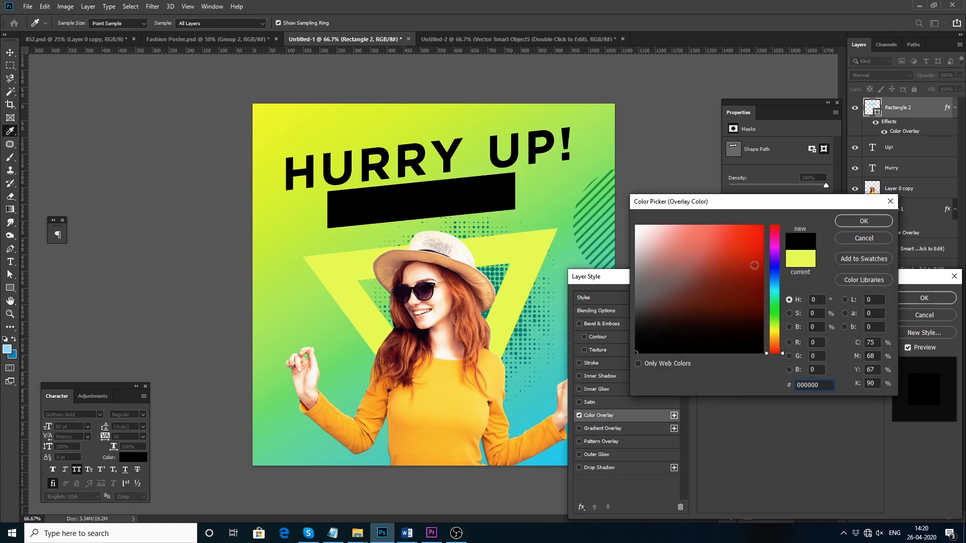
click(862, 221)
click(924, 298)
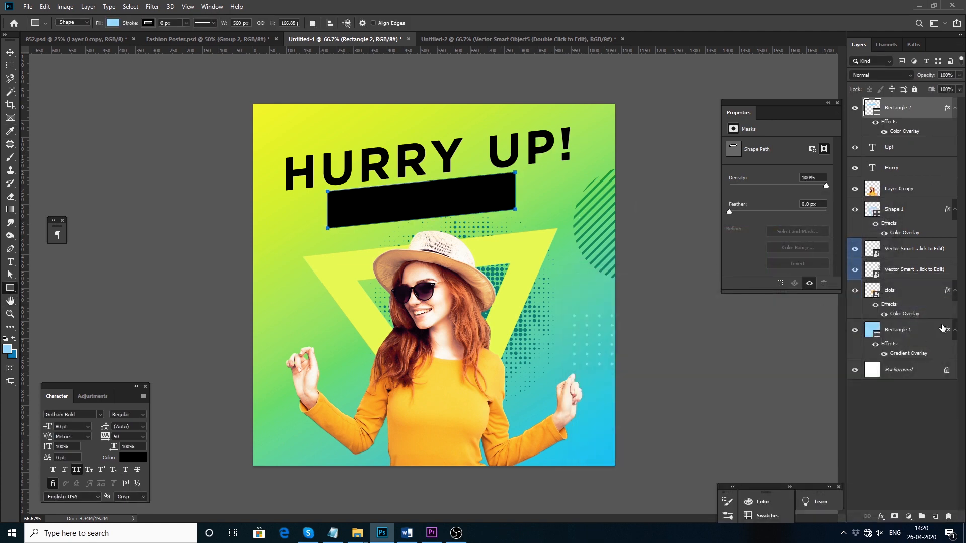
Step: Change the slanted rectangle's Color Overlay to a bright orange-red
double_click(914, 132)
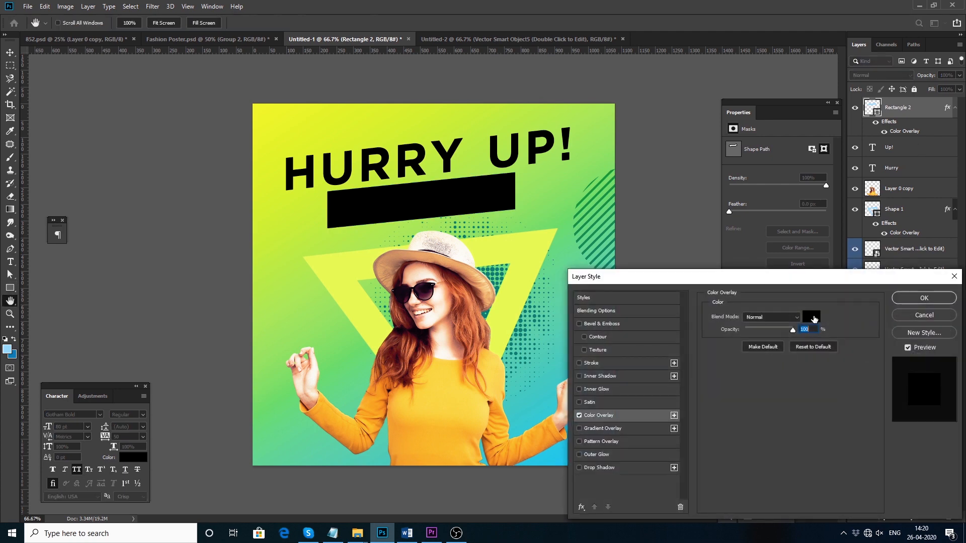
click(816, 316)
click(775, 348)
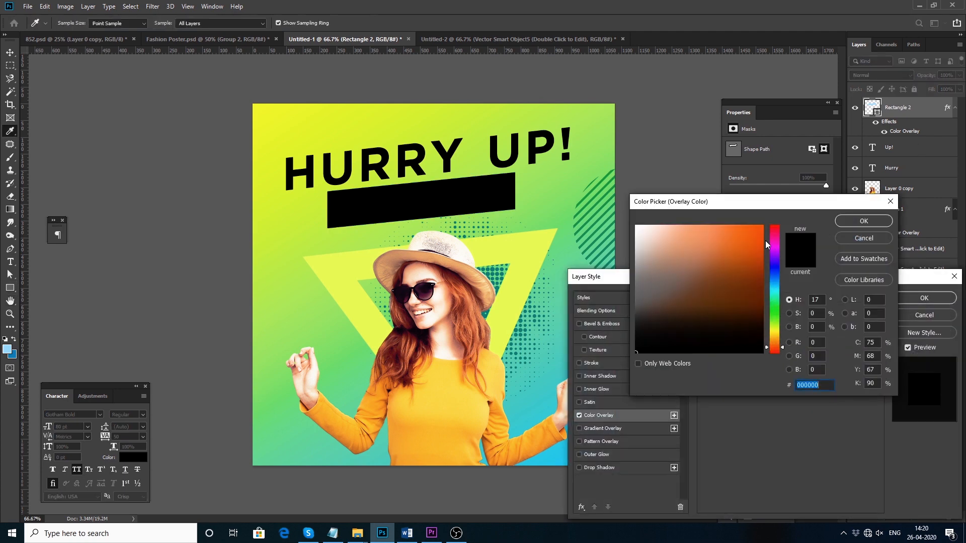
click(758, 234)
click(863, 222)
click(912, 296)
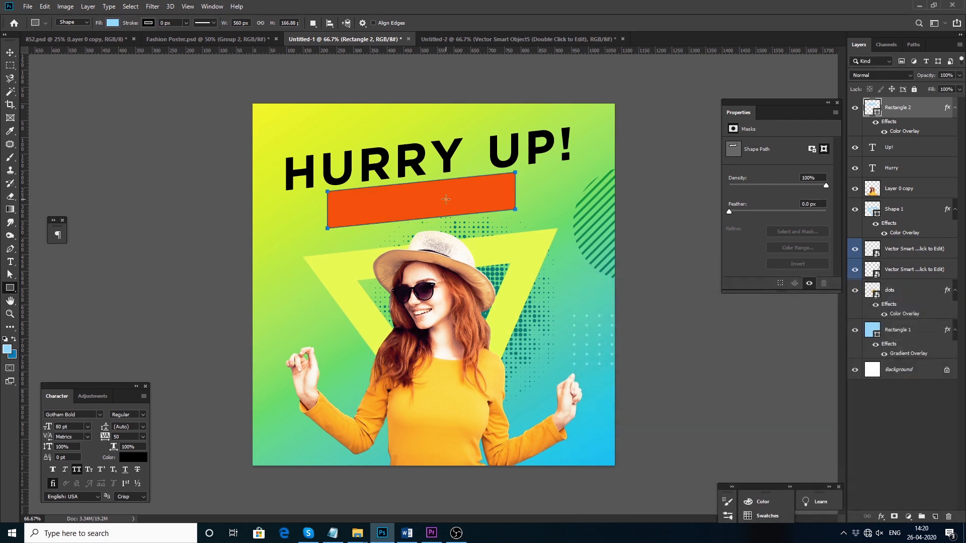
Step: Make the orange-red bar thinner by moving its lower edge, and center it below the headline
key(a)
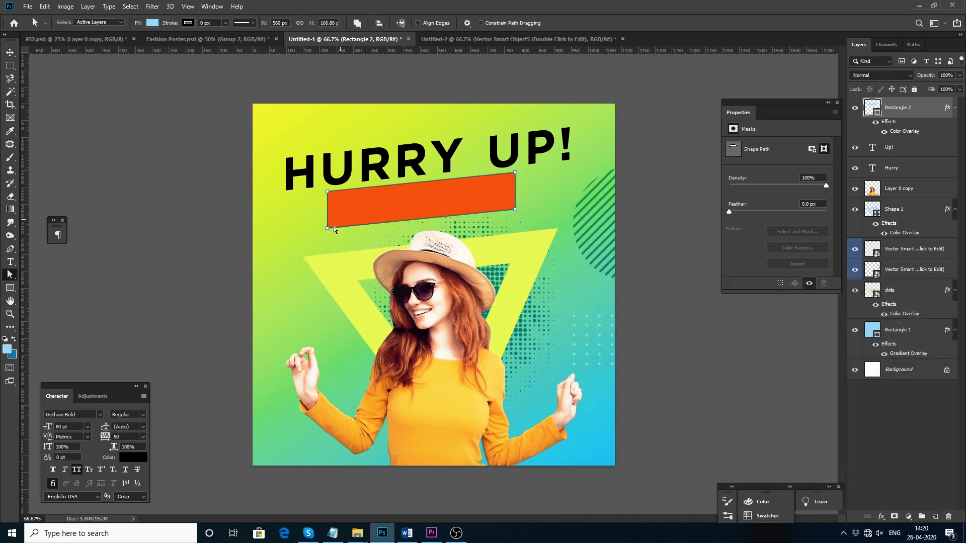
drag(515, 213, 515, 198)
key(v)
click(442, 208)
drag(441, 206, 456, 213)
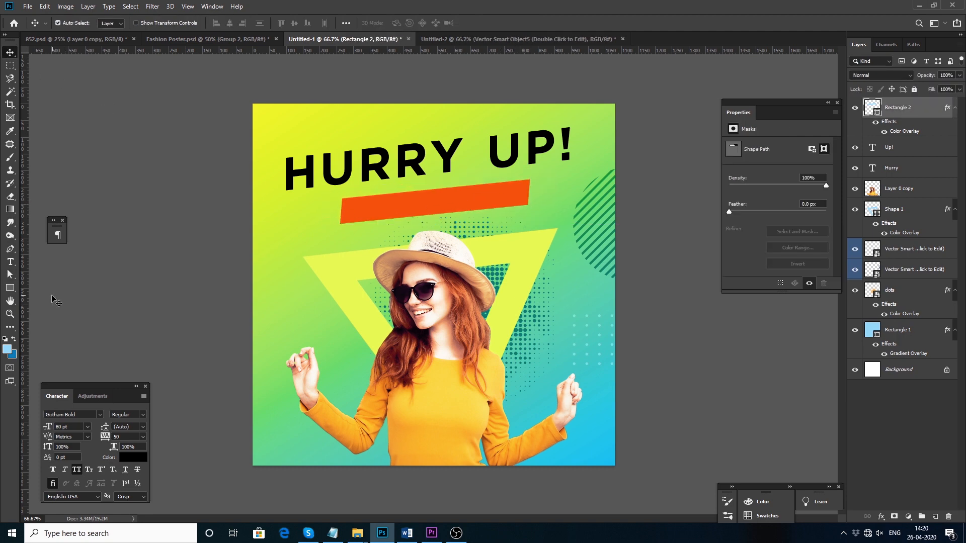
Step: Draw a rounded rectangle about 539 × 116 px with 40 px corners over the hat and give it an orange-red Color Overlay
right_click(13, 288)
click(50, 299)
drag(384, 226, 565, 264)
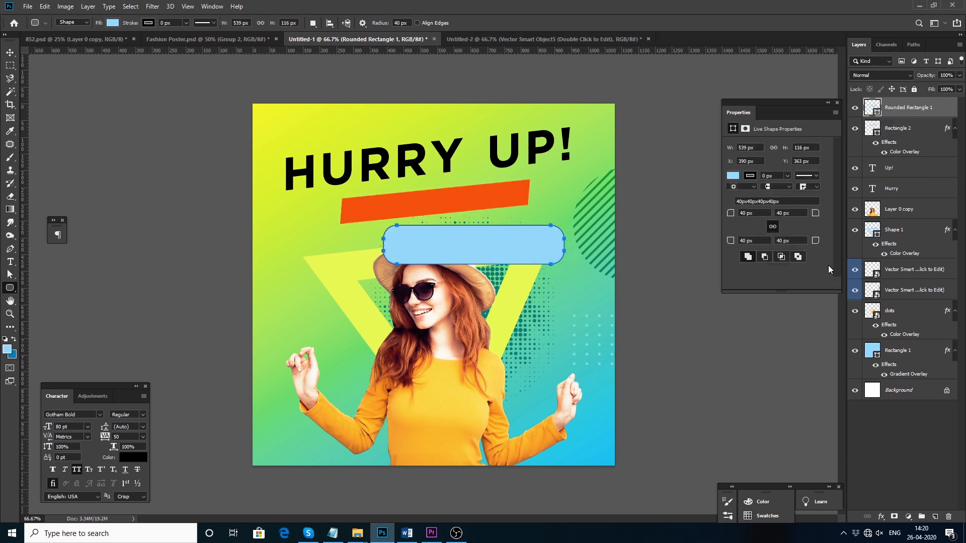
double_click(940, 115)
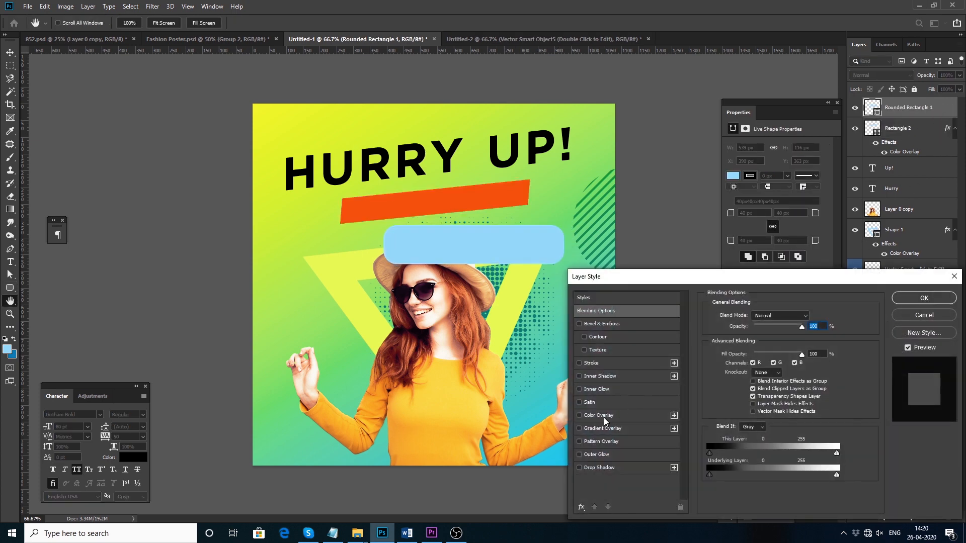
click(599, 415)
click(924, 298)
Step: Delete the slanted orange-red bar between the headline and the rounded rectangle
key(v)
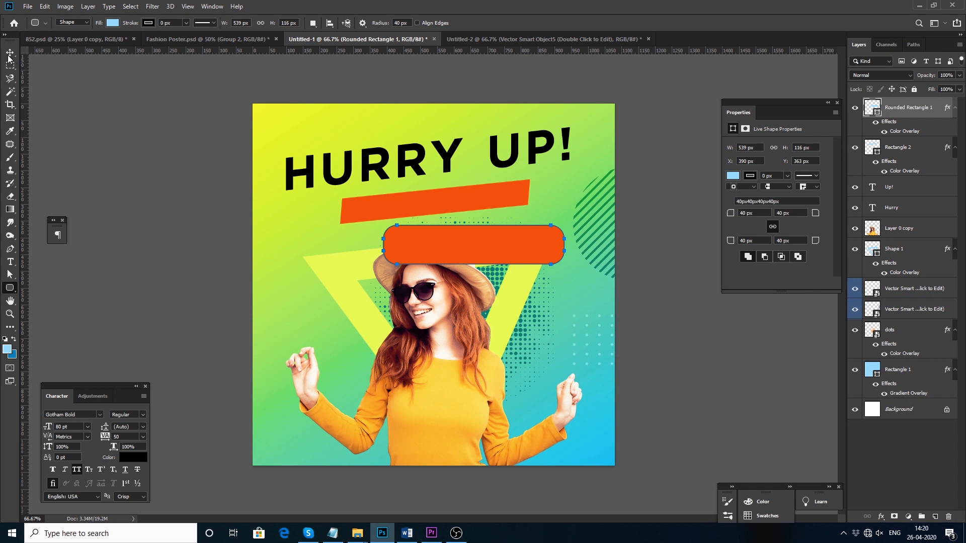
click(408, 214)
key(Delete)
Step: Duplicate the "Hurry" text just below itself and change the copy's text to "Season Sale!"
drag(408, 170, 402, 199)
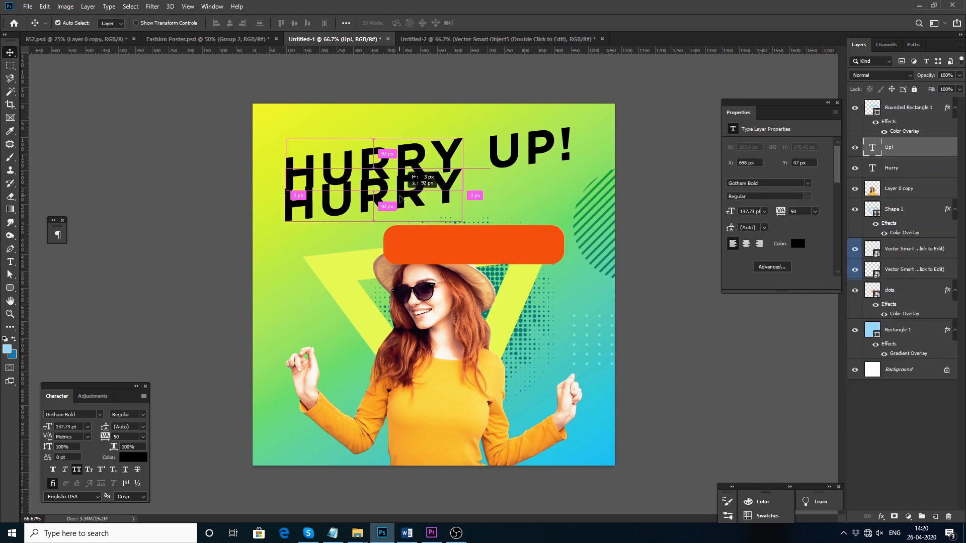
double_click(401, 198)
text(SEASON SALE)
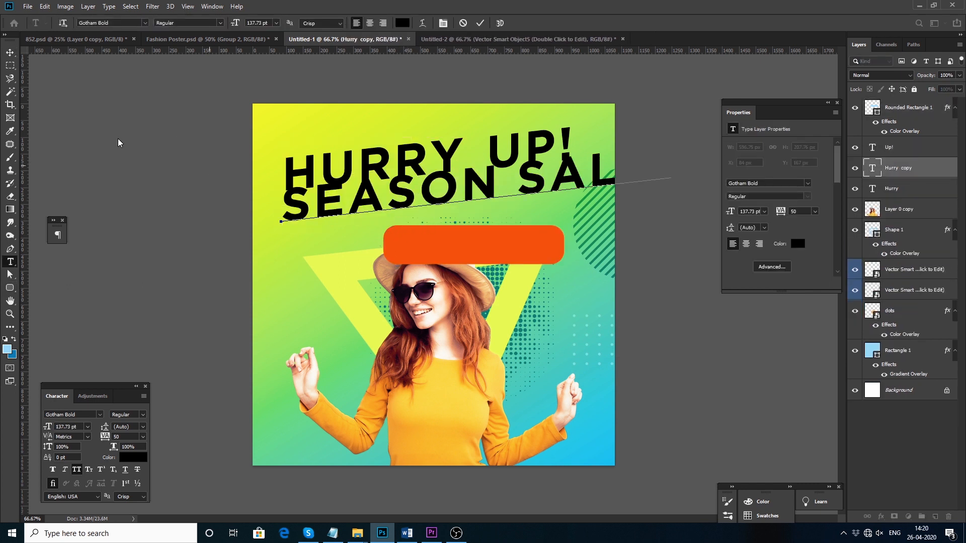
click(10, 53)
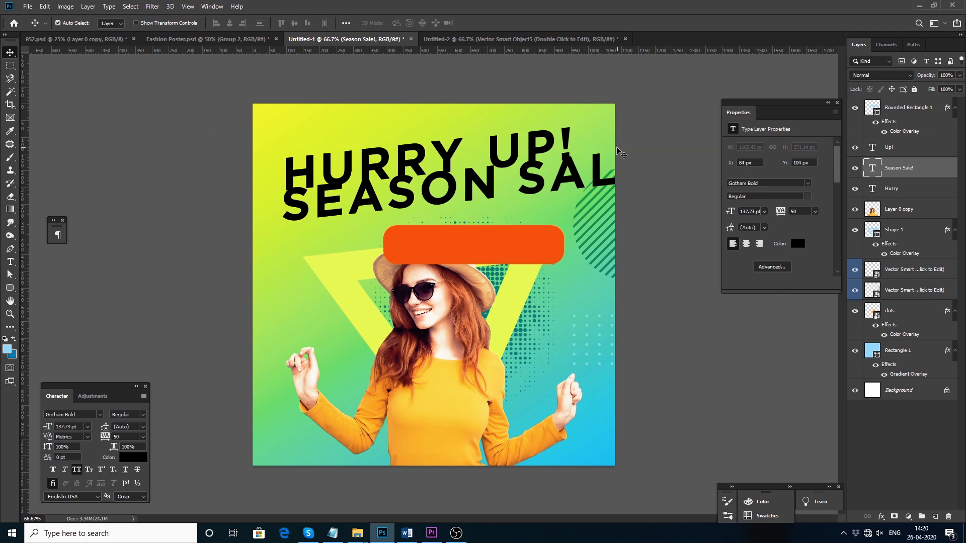
Step: Scale the "Season Sale!" text down to about 63.7 pt below the headline
key(ctrl+t)
drag(671, 139, 461, 187)
key(Return)
Step: Move the rounded rectangle directly below the headline and skew it about -5.21° vertically to match the slant
click(426, 238)
drag(420, 229, 372, 191)
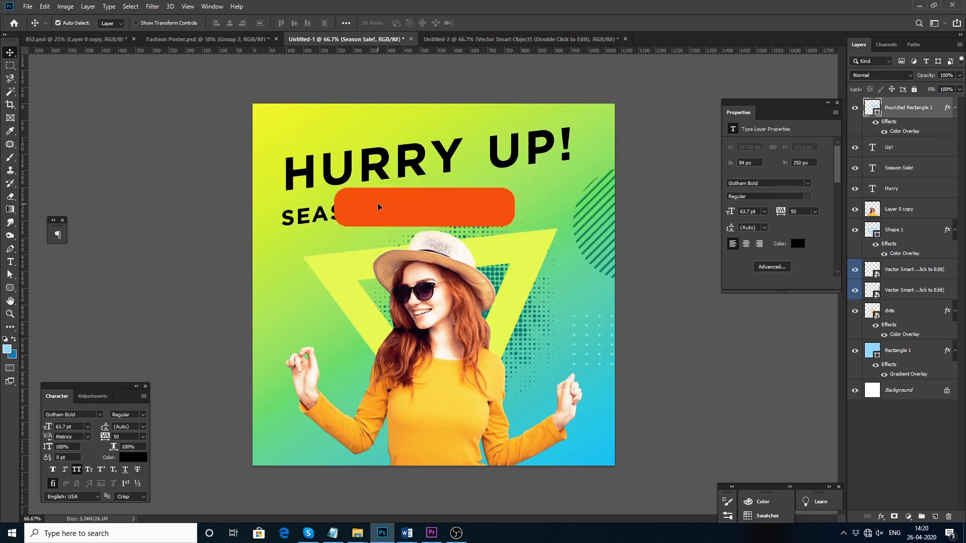
key(ctrl+t)
drag(515, 205, 516, 189)
drag(403, 206, 406, 214)
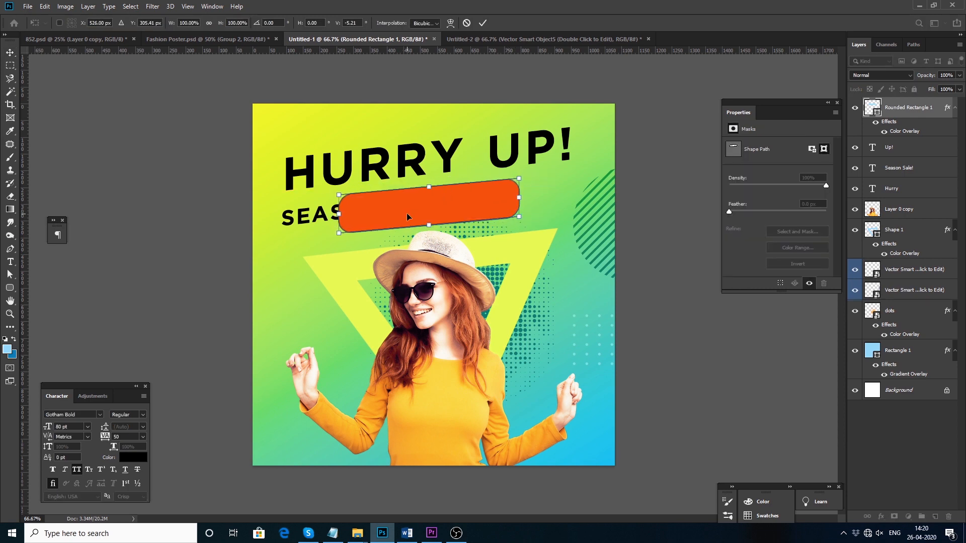
key(Return)
Step: Bring "Season Sale!" to the front over the rounded rectangle and color the text white (ffffff)
click(330, 221)
key(ctrl+shift+bracketright)
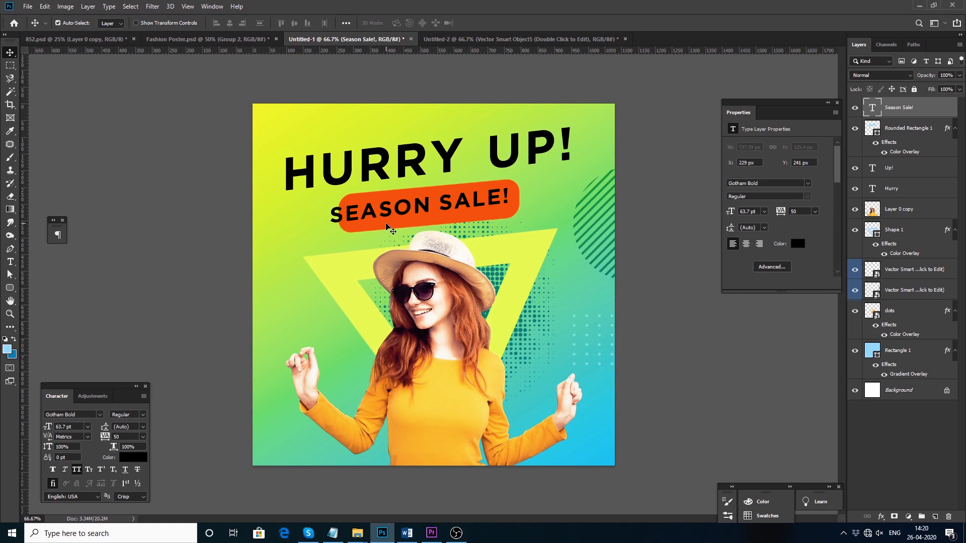
click(133, 457)
click(632, 229)
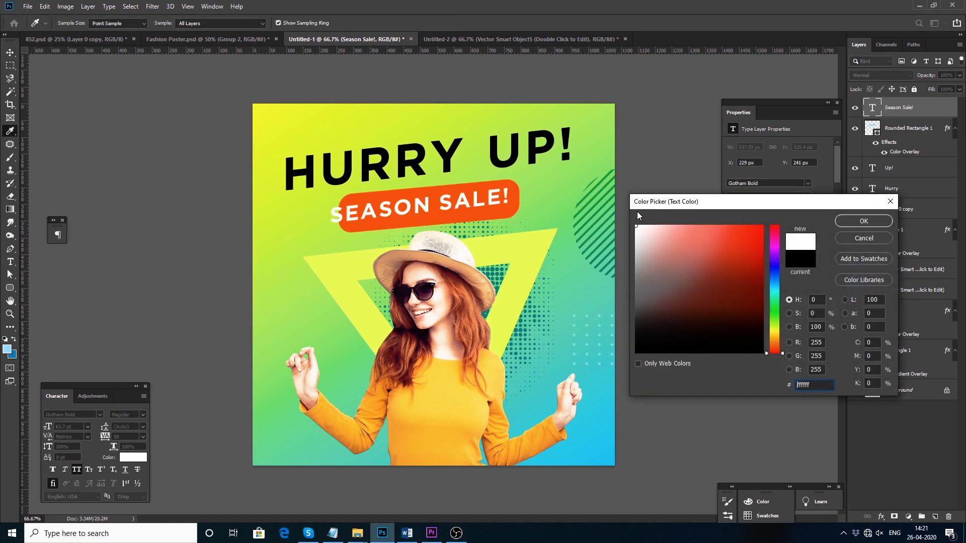
click(863, 218)
Step: Fit the rounded rectangle around "Season Sale!" with about 80.88% height, 108.91% width and a slight rotation of about -1.1°
click(456, 221)
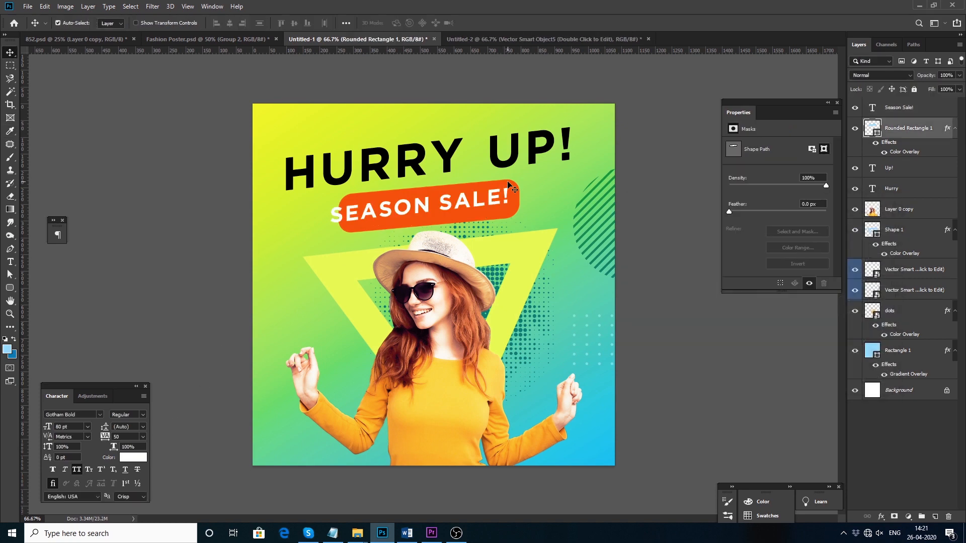
key(ctrl+t)
drag(429, 233, 429, 228)
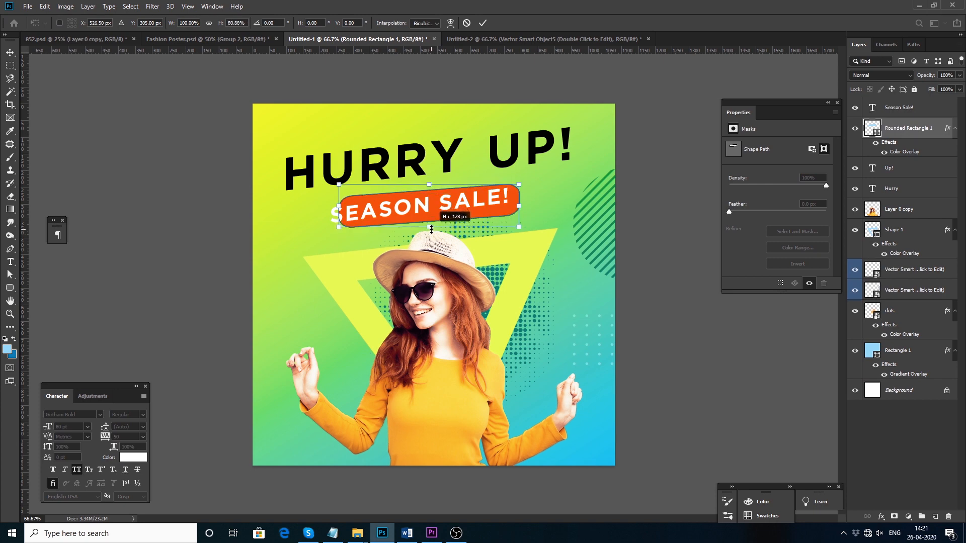
drag(338, 206, 322, 209)
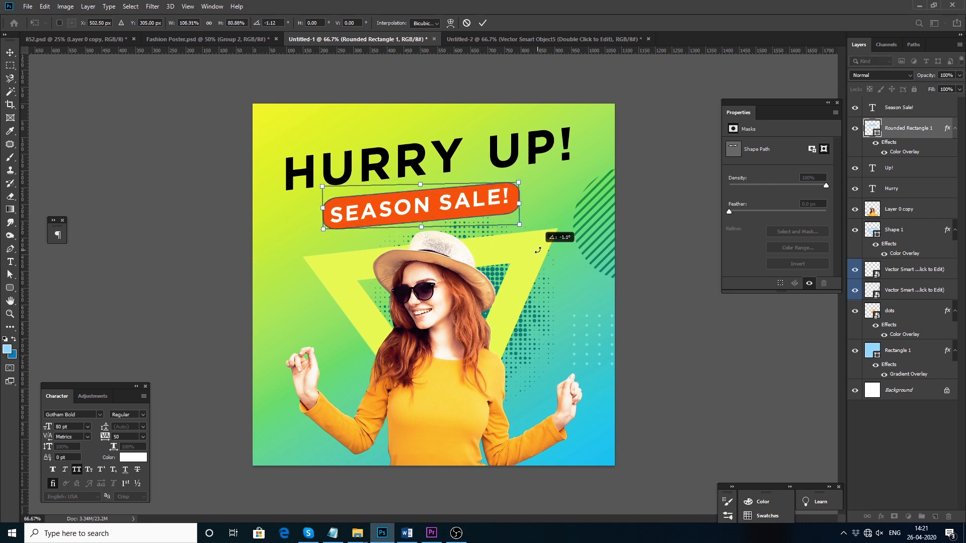
key(Return)
click(632, 216)
Step: Tighten the "Hurry Up!" headline and scale it to about 131.49 pt, and center "Season Sale!" on its rounded rectangle
drag(519, 196, 495, 165)
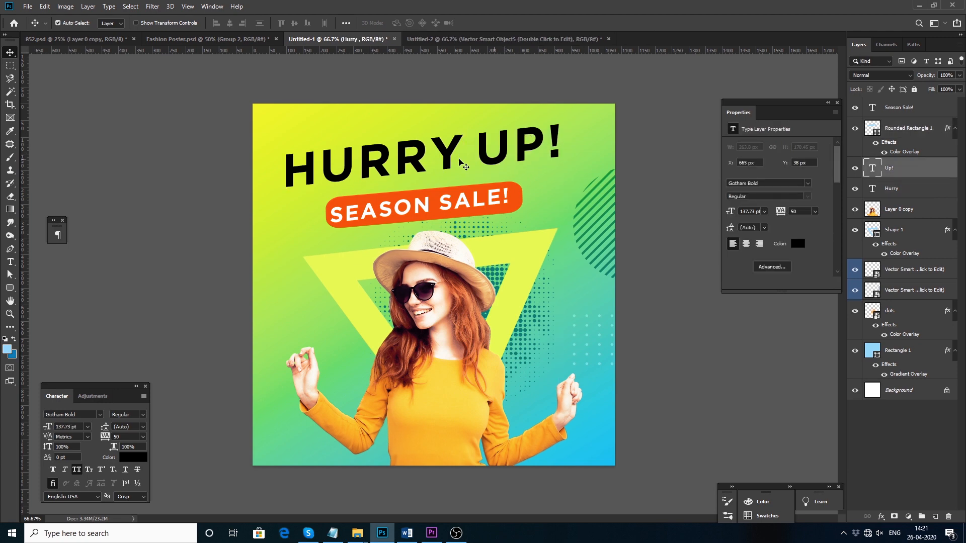
ctrl+shift+click(455, 159)
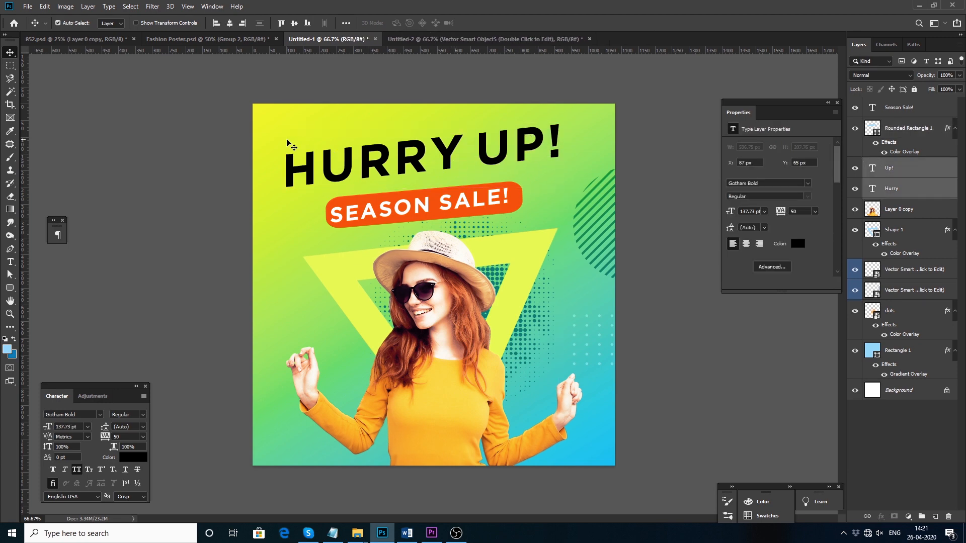
key(ctrl+t)
drag(283, 123, 296, 130)
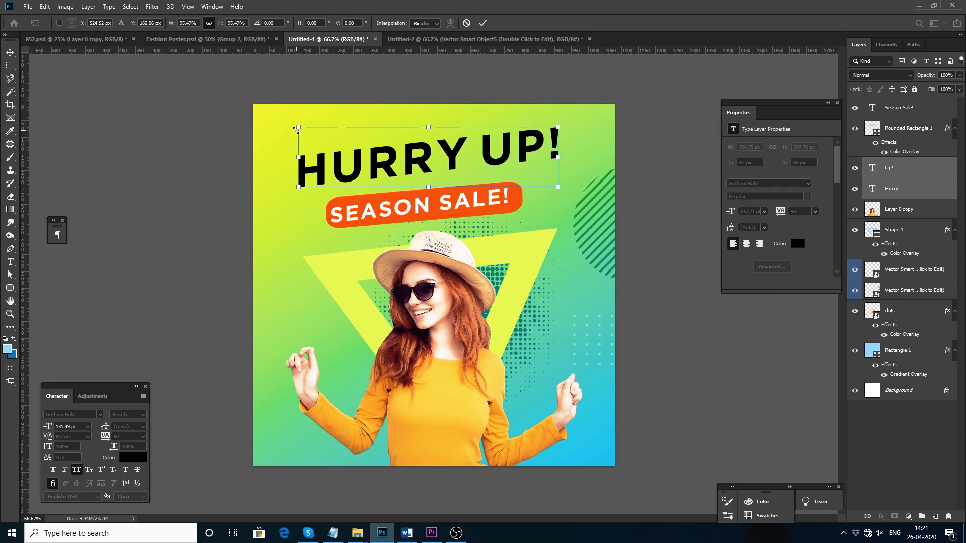
key(Return)
click(501, 192)
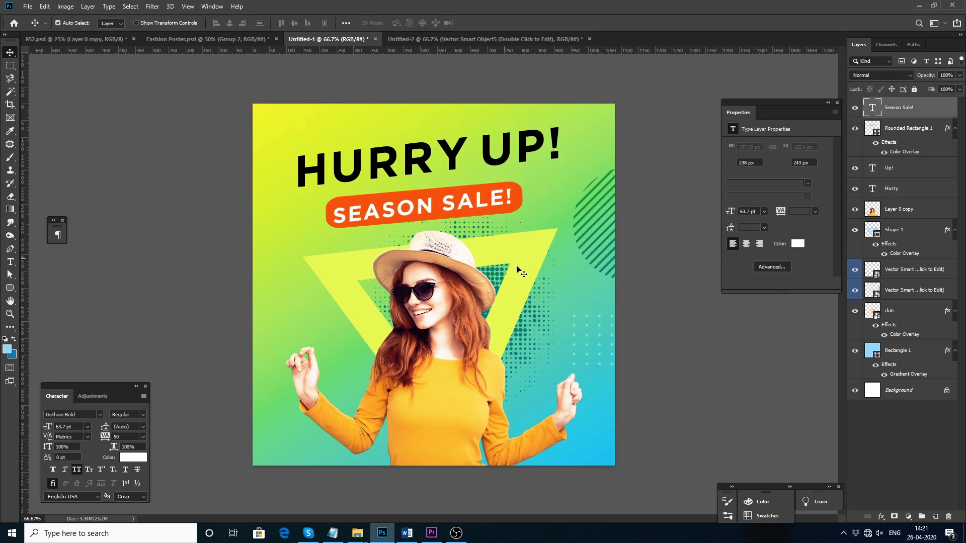
Step: Move the woman, the triangle and the halftone dots down together to leave space below the sale text
click(466, 358)
shift+click(509, 315)
shift+click(499, 279)
drag(479, 318, 476, 333)
Step: Scale the woman down slightly at the banner's lower edge and nudge the triangle behind her to the left
click(443, 318)
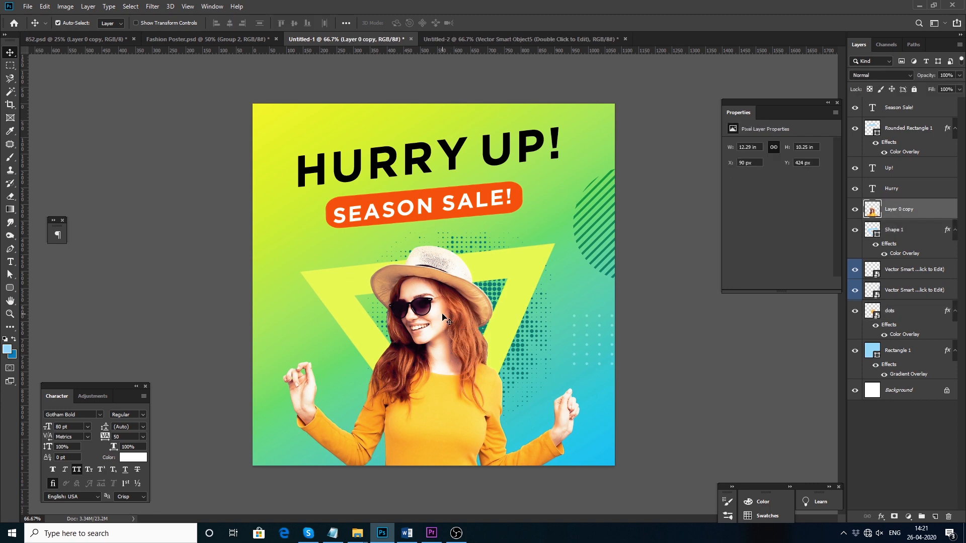
key(ctrl+t)
drag(571, 251, 543, 274)
drag(486, 351, 500, 328)
key(Return)
click(653, 293)
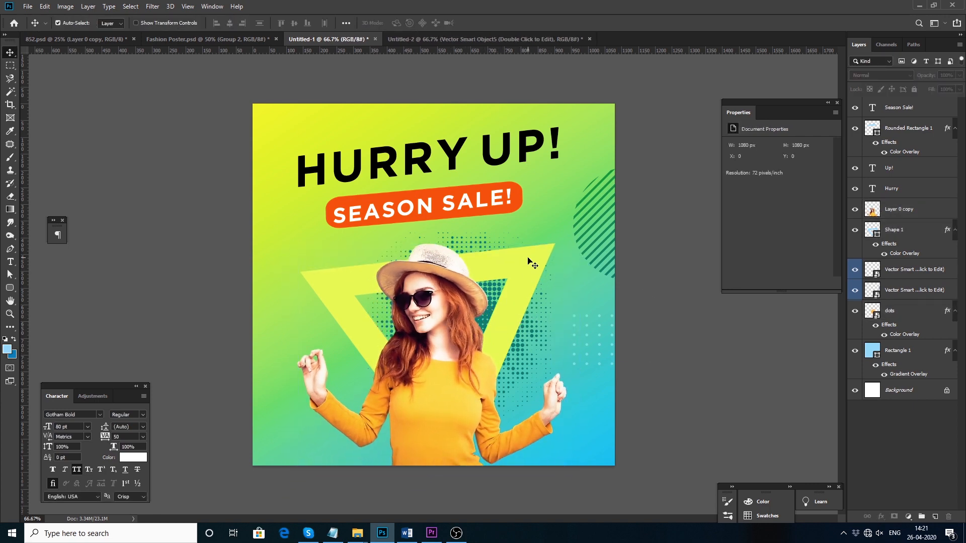
drag(530, 260, 523, 259)
click(643, 267)
Step: Draw a circle about 275 px in diameter over the triangle's upper-right corner
click(10, 289)
click(46, 307)
drag(506, 212, 567, 297)
click(10, 52)
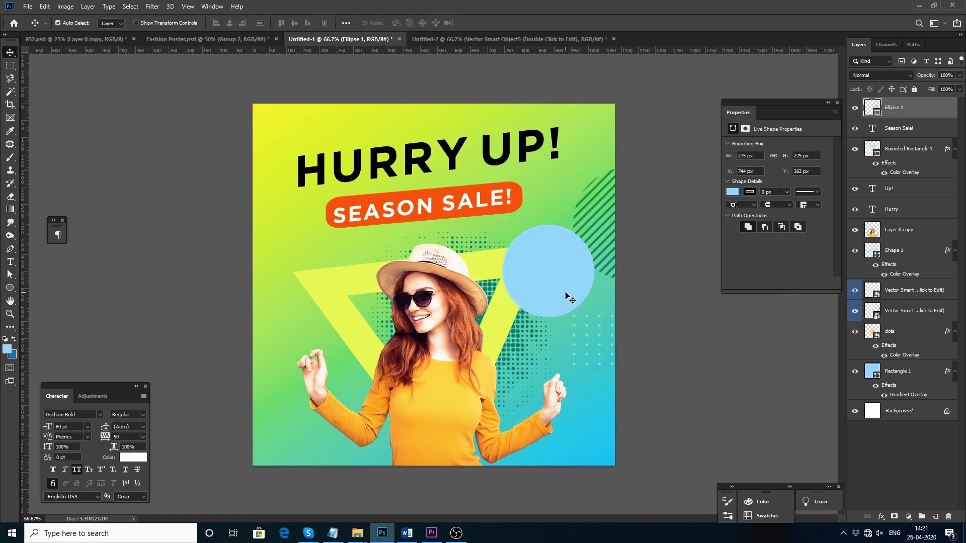
Step: Apply a Color Overlay to the circle in the green sampled from the background just above it
double_click(926, 107)
click(599, 415)
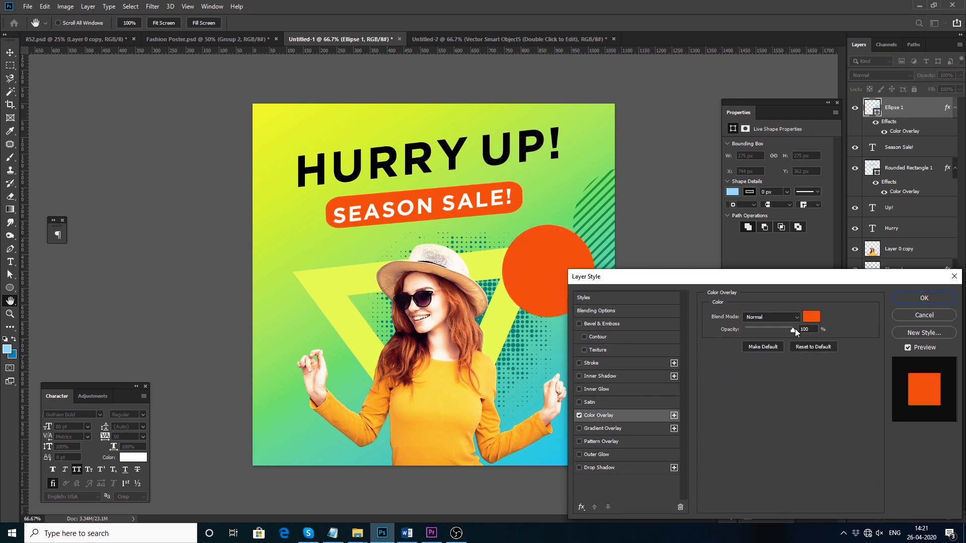
click(812, 320)
click(554, 207)
click(863, 221)
click(925, 298)
Step: Duplicate the circle and scale the copy down to about 253 px in diameter inside the original
drag(556, 286, 588, 310)
key(ctrl+t)
drag(566, 268, 559, 271)
key(Return)
Step: Change the smaller circle's Color Overlay to black (#000000) sampled from the headline and center it within the green circle
double_click(910, 134)
click(806, 317)
click(518, 204)
click(526, 153)
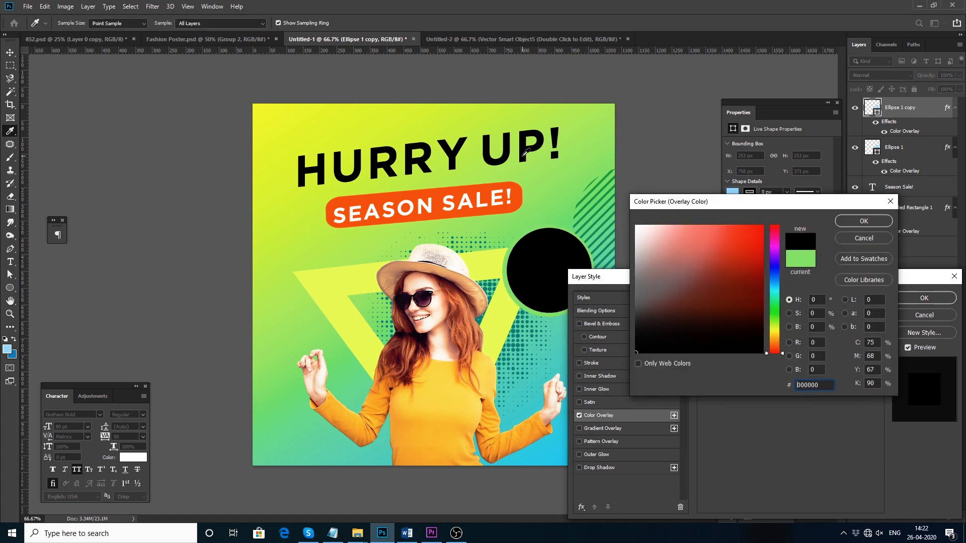
click(880, 222)
click(924, 298)
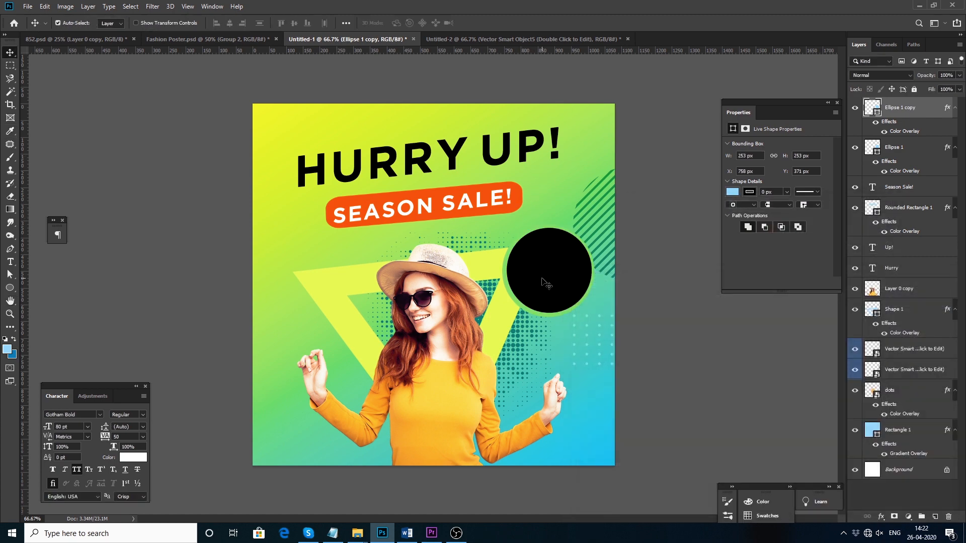
drag(549, 286, 547, 284)
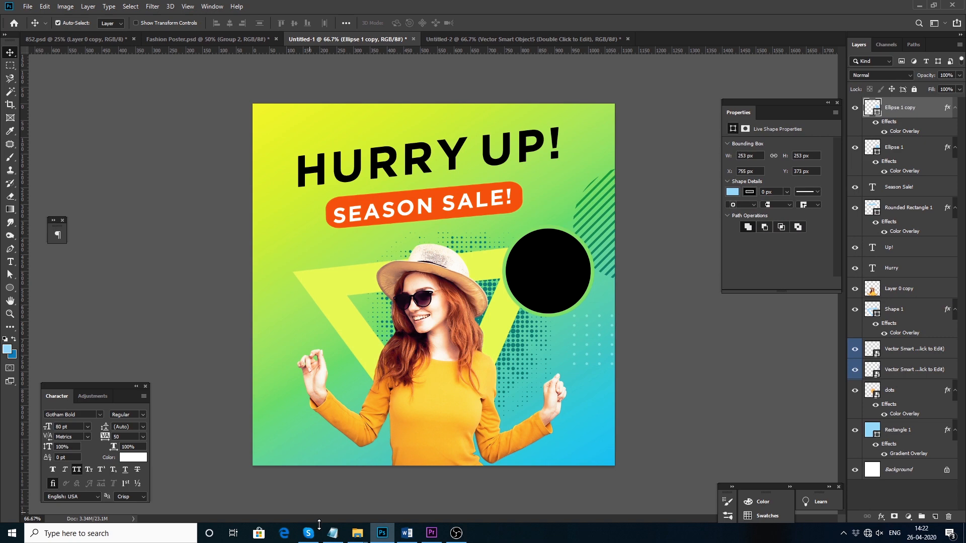
Step: Copy the discount line from Notepad, duplicate "Season Sale!" onto the black circle and replace the copy's text with "upto 30% off"
click(332, 533)
double_click(696, 201)
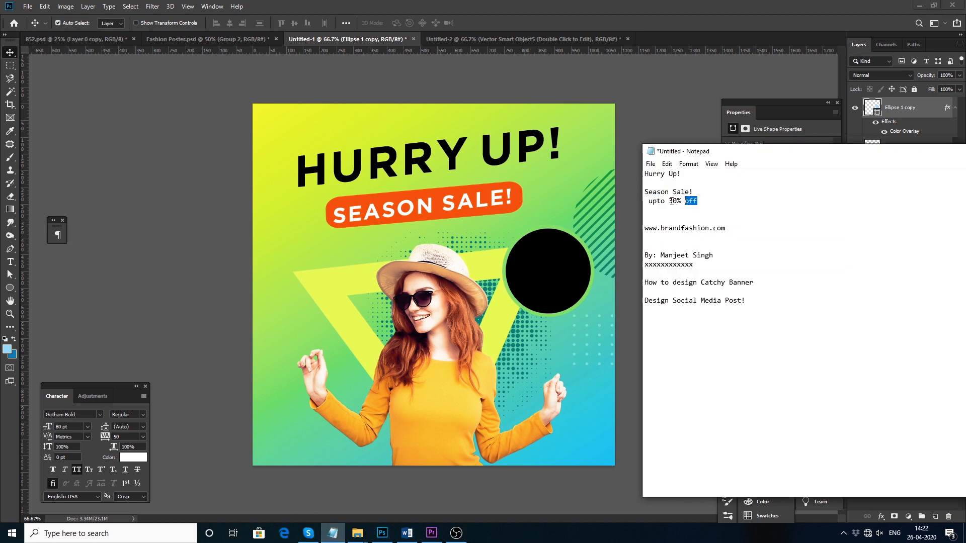
click(541, 276)
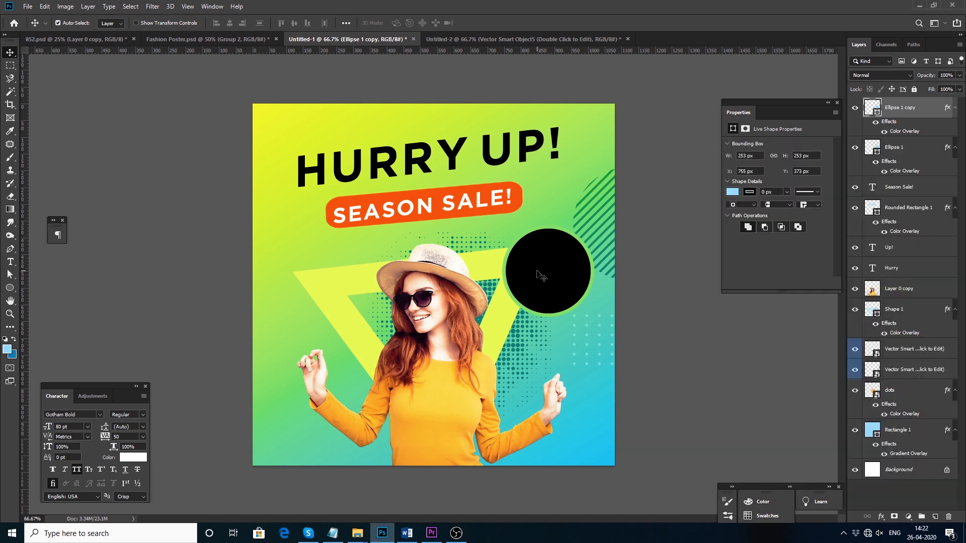
drag(463, 209, 552, 261)
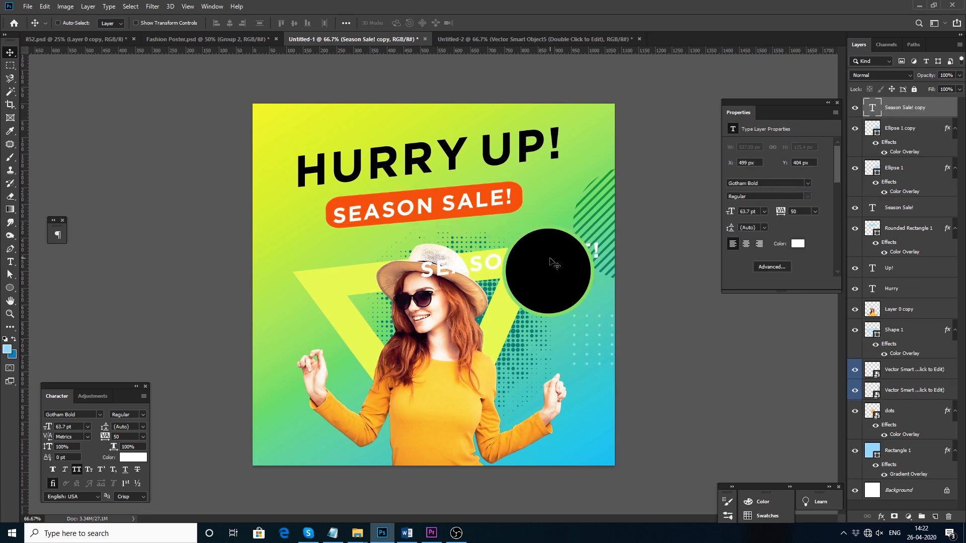
double_click(552, 261)
text(UP TO 30% OFF)
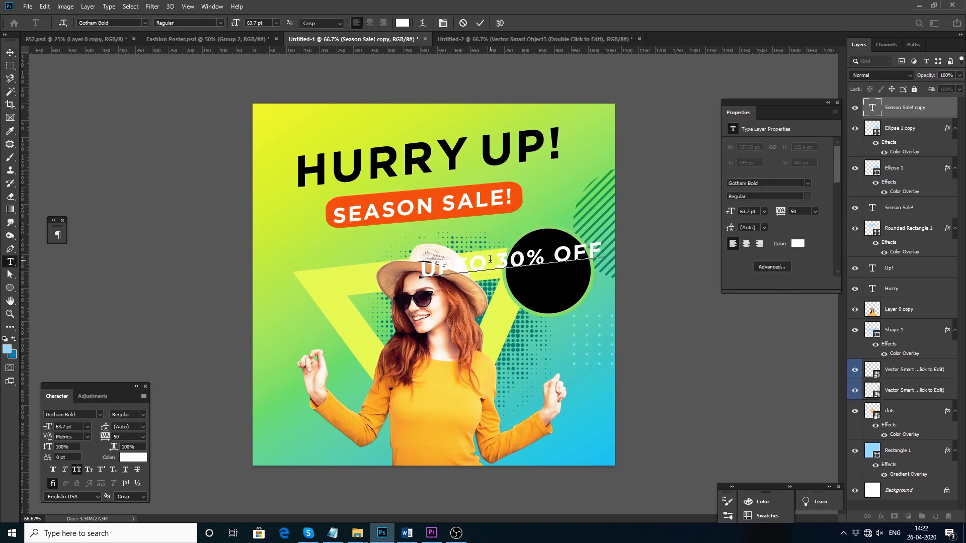
Step: Trim the discount text to "UPTO", move it into the black circle's upper part and scale it to about 32.49 pt
drag(490, 259, 717, 257)
key(BackSpace)
click(10, 52)
drag(449, 271, 581, 270)
key(ctrl+t)
key(Return)
Step: Add a copy of the "UPTO" text below it in the badge and change its content to "30"
key(t)
click(549, 271)
key(ctrl+a)
text(UPTO 30% OFF)
key(BackSpace)
key(BackSpace)
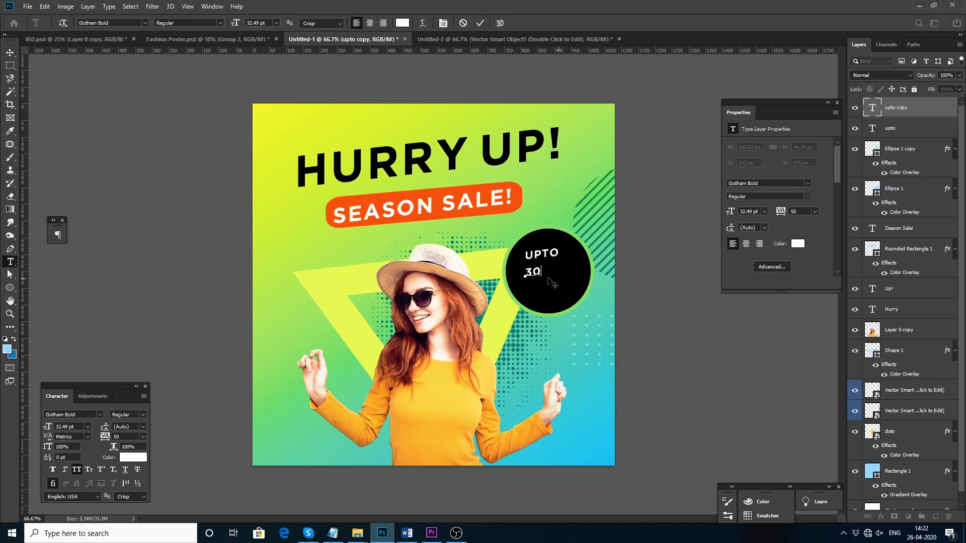
Step: Enlarge the "30" text beneath "UPTO" so it dominates the badge
click(10, 52)
key(ctrl+t)
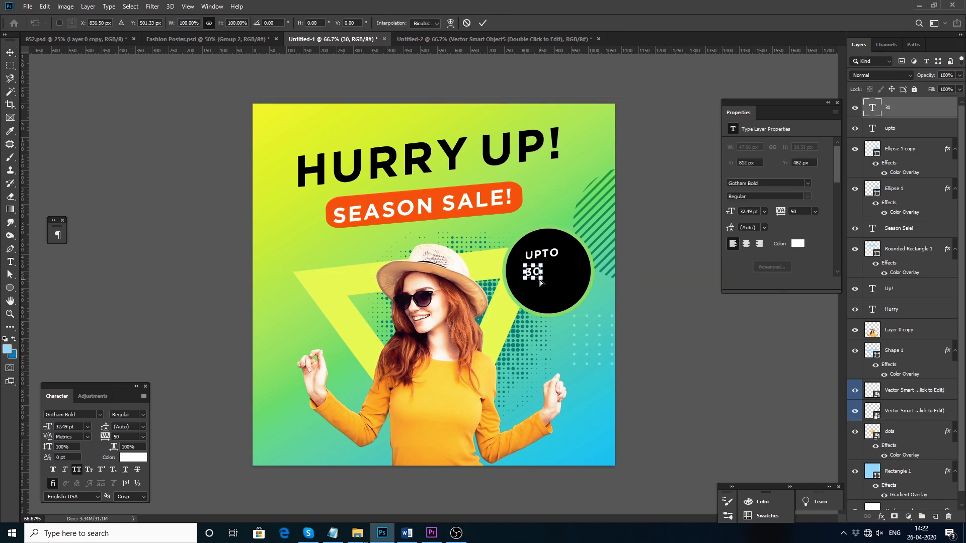
drag(546, 280, 536, 242)
key(Return)
Step: Create another small text copy in the badge, place it beside "30" and reduce its content to "%"
key(t)
click(559, 241)
key(ctrl+a)
text(UPTO 30% OFF)
key(BackSpace)
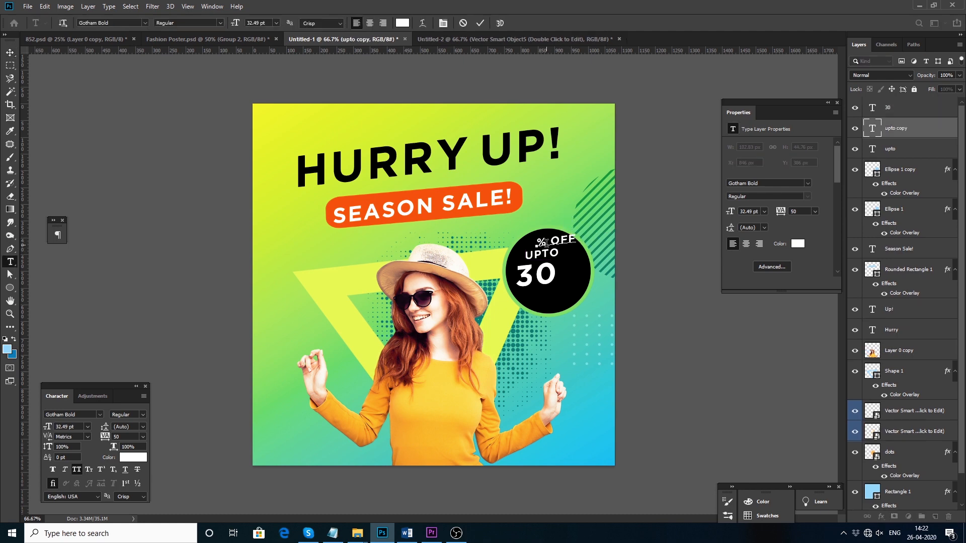
click(10, 52)
drag(553, 248, 576, 275)
double_click(576, 276)
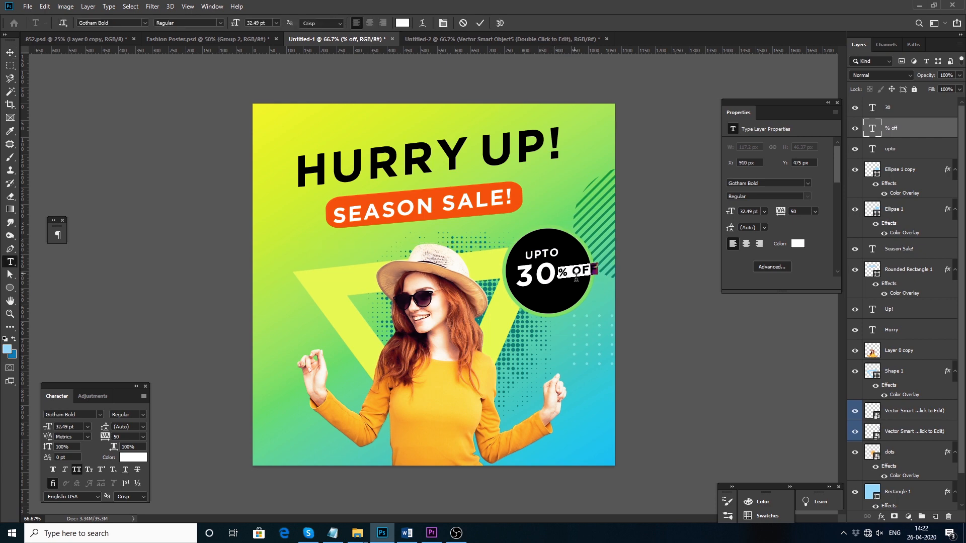
key(BackSpace)
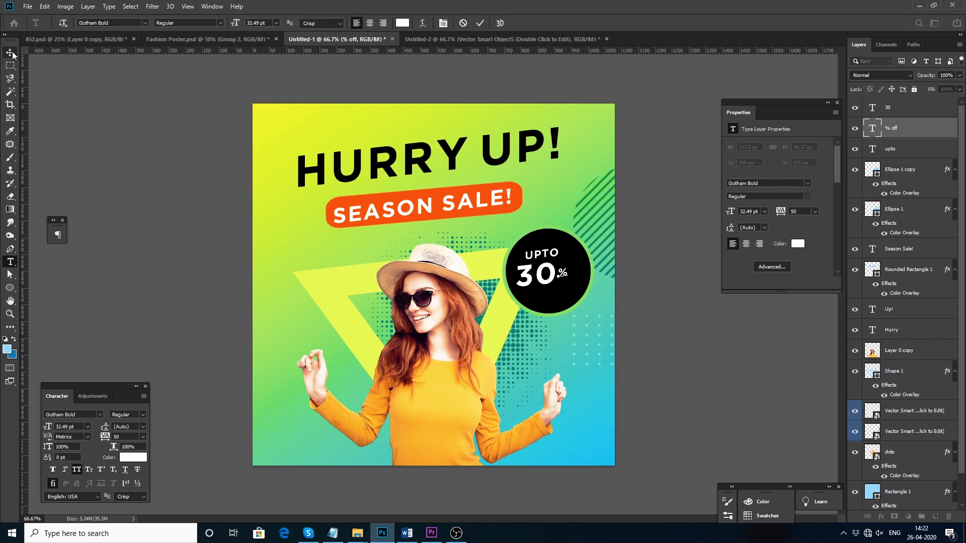
Step: Scale the "%" sign to about 45.5 pt and fit it together with "30" inside the badge
click(13, 53)
key(ctrl+t)
drag(572, 265, 551, 284)
key(Return)
Step: Recolor "30" and "%" with the yellow-green sampled from the triangle
shift+click(549, 281)
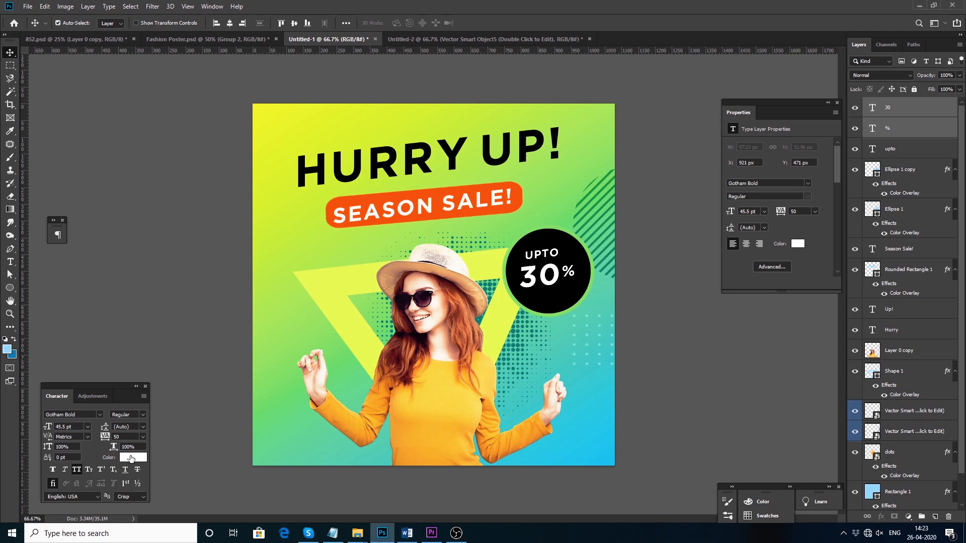
click(132, 459)
click(339, 312)
click(850, 219)
Step: Duplicate "UPTO" below "30%", change the copy to "OFF" and position it in the badge's lower part
drag(543, 254, 458, 292)
double_click(545, 297)
text(UPTO 30% OFF)
key(BackSpace)
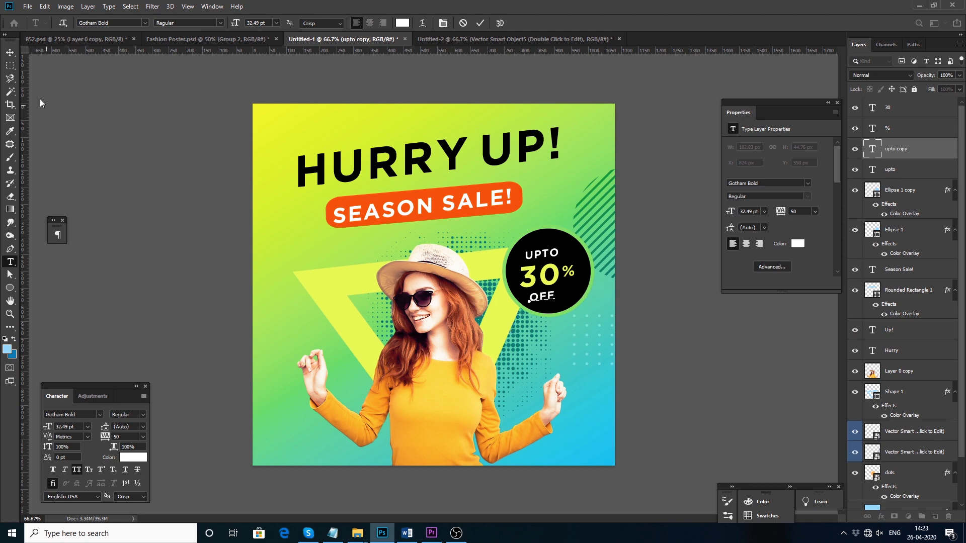
click(10, 52)
mouse_move(544, 293)
mouse_down()
mouse_move(569, 288)
mouse_move(544, 297)
mouse_up()
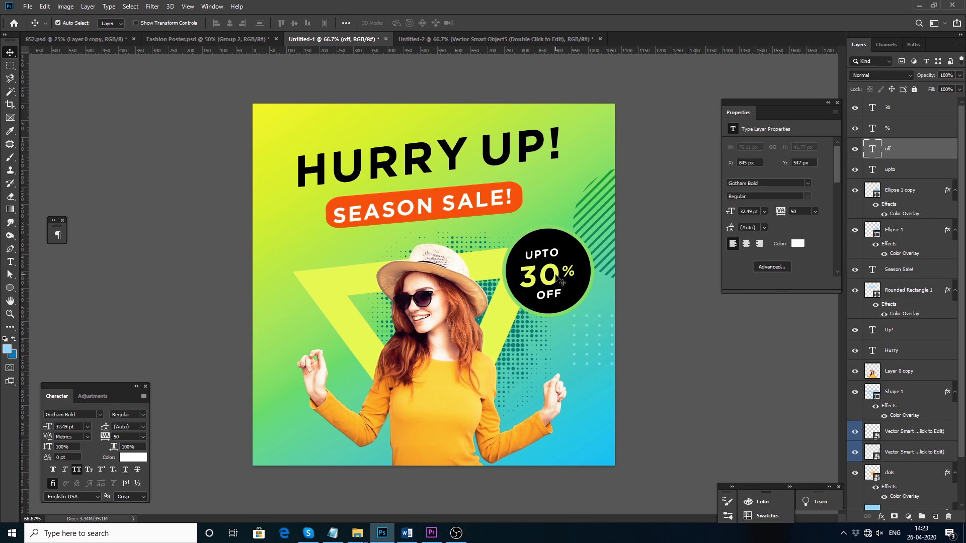
Step: Enlarge "30" slightly and rearrange "UPTO", "%" and "OFF" around it to balance the badge text
click(561, 282)
key(ctrl)
key(ctrl+t)
mouse_move(562, 258)
mouse_down()
mouse_move(571, 250)
mouse_move(563, 271)
mouse_move(542, 240)
mouse_move(545, 269)
mouse_move(574, 273)
mouse_up()
key(Return)
drag(556, 295, 553, 296)
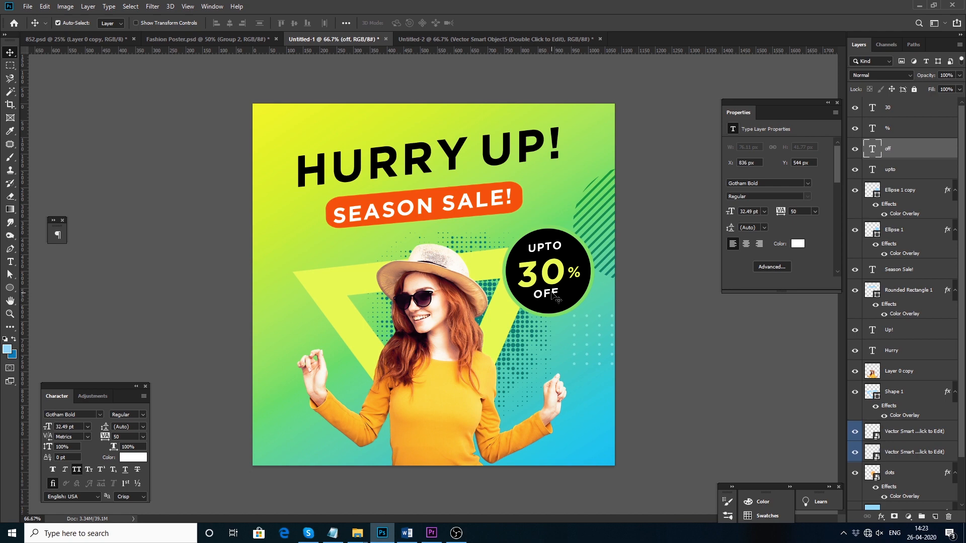
drag(562, 284, 552, 300)
click(636, 306)
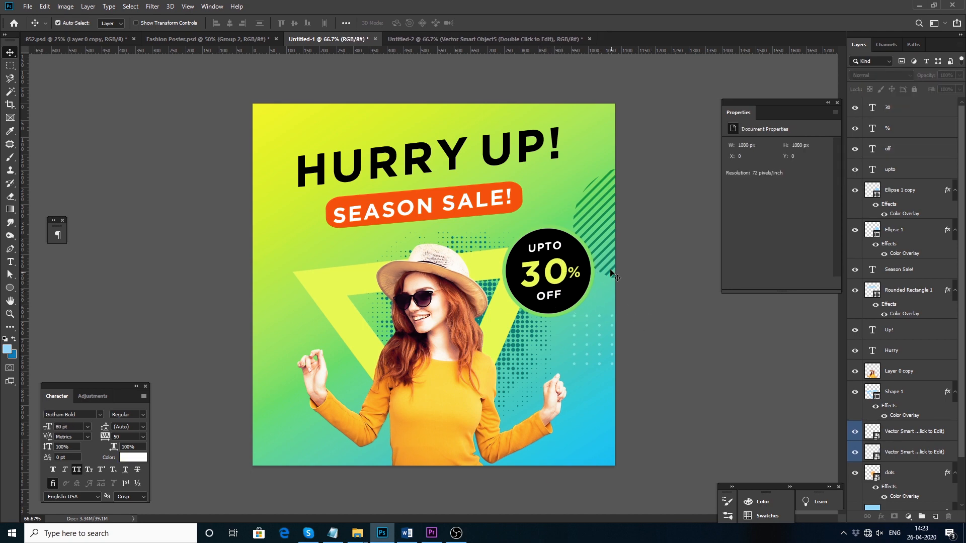
Step: Move the diagonal-striped circle over to the discount badge and adjust it with Free Transform
drag(604, 250, 523, 289)
key(ctrl+t)
drag(606, 210, 600, 217)
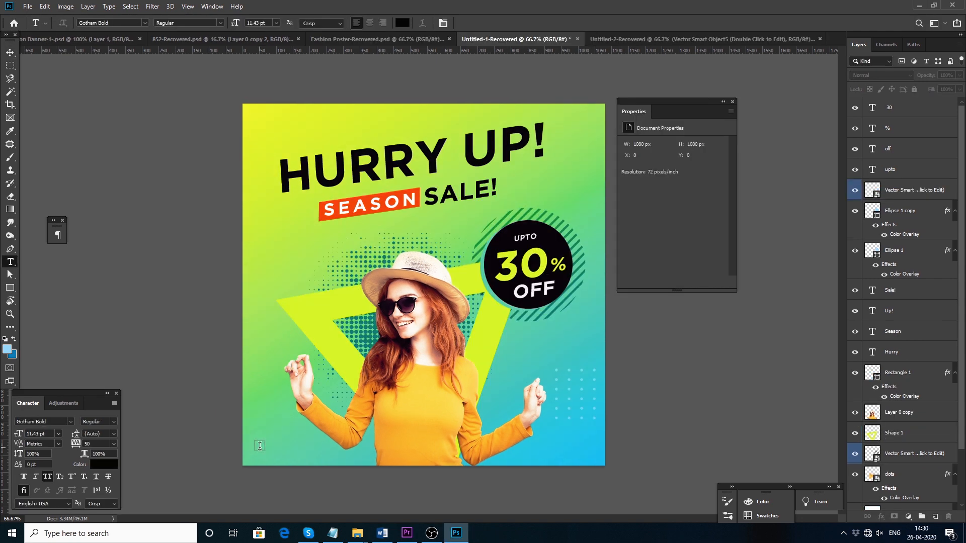
click(259, 446)
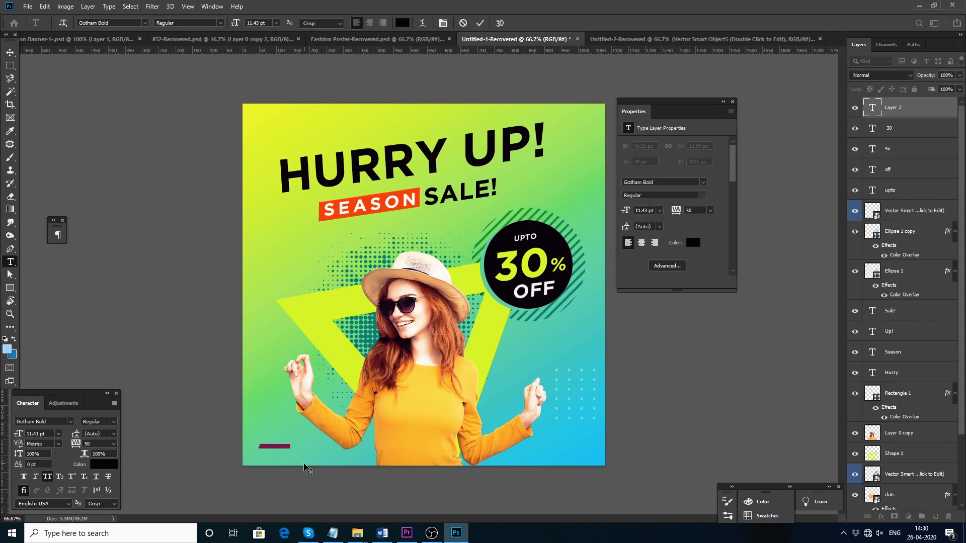
text(WWW.BRANDFASHION.COM)
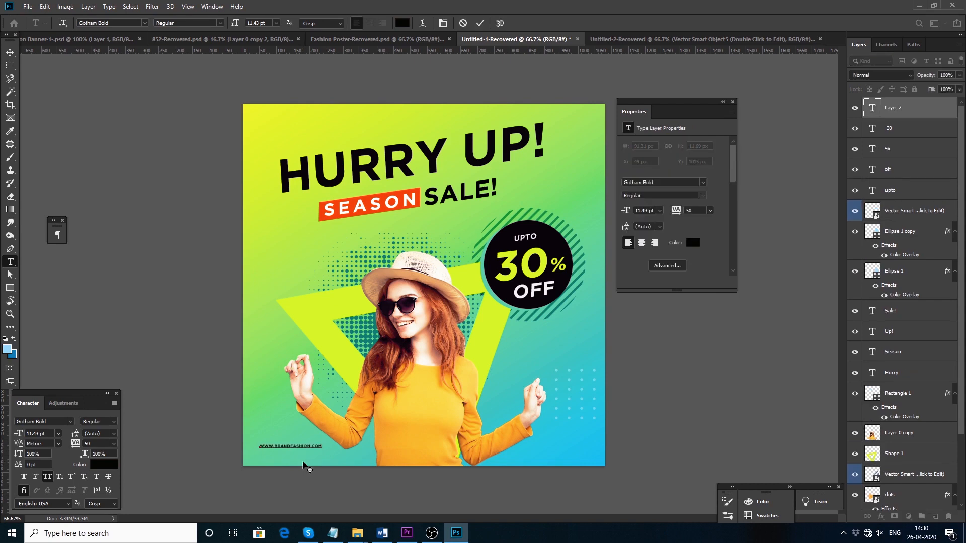
click(10, 53)
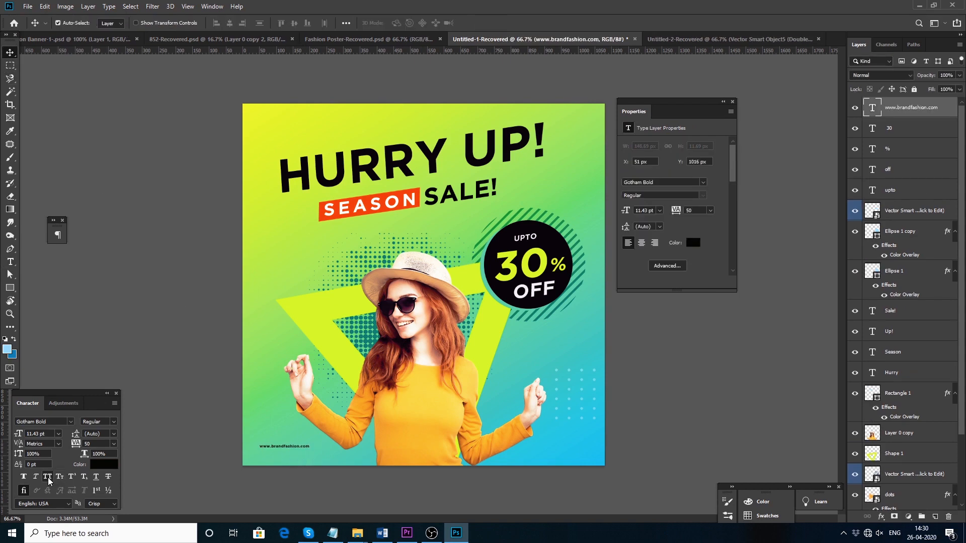
Step: Set the web address to 150 tracking and 19 pt, and move it closer to the banner's lower-left corner
text(150)
click(97, 446)
text(19)
key(Return)
drag(293, 446, 289, 455)
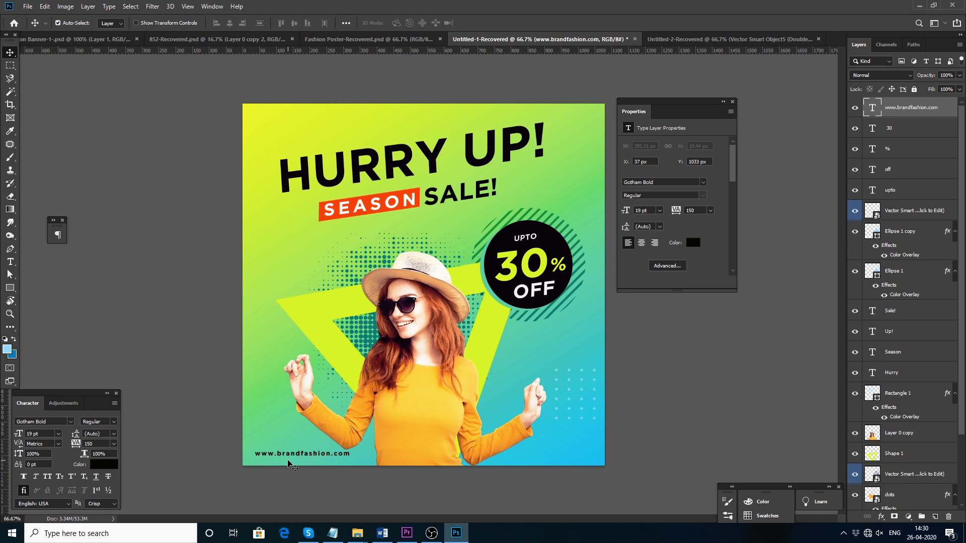
Step: Duplicate the web address above itself, change the copy to "Visit Here" with tracking 20, and align the two lines
drag(290, 456, 287, 448)
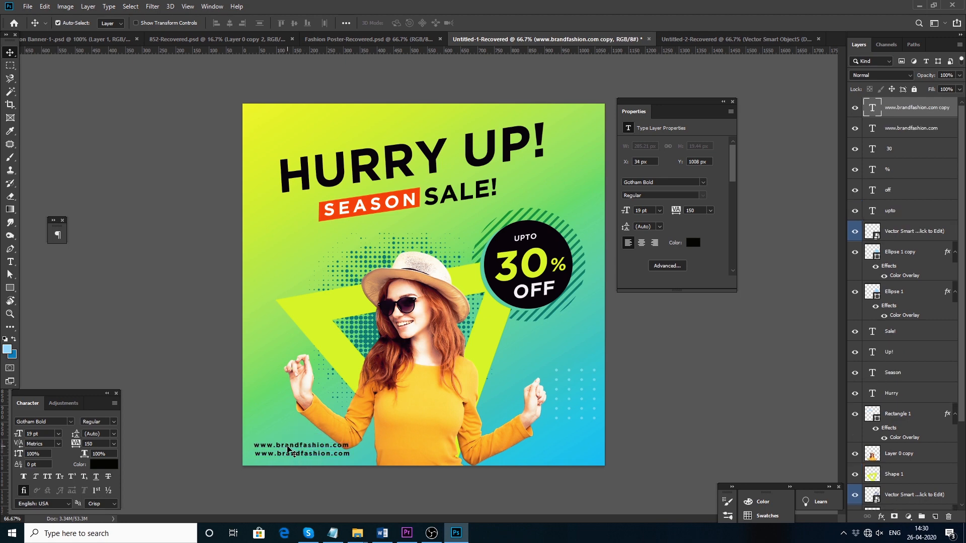
double_click(287, 445)
text(Visi)
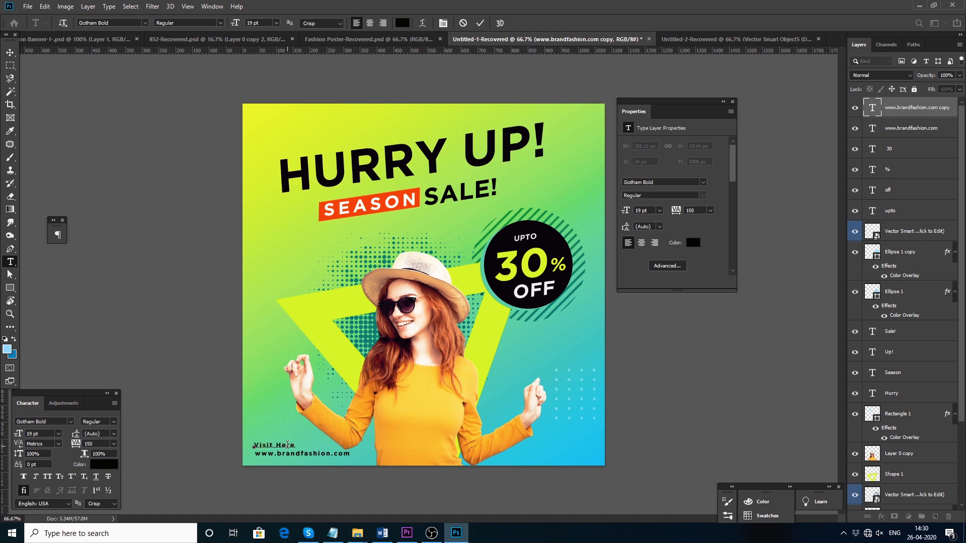
text(t Here)
click(10, 53)
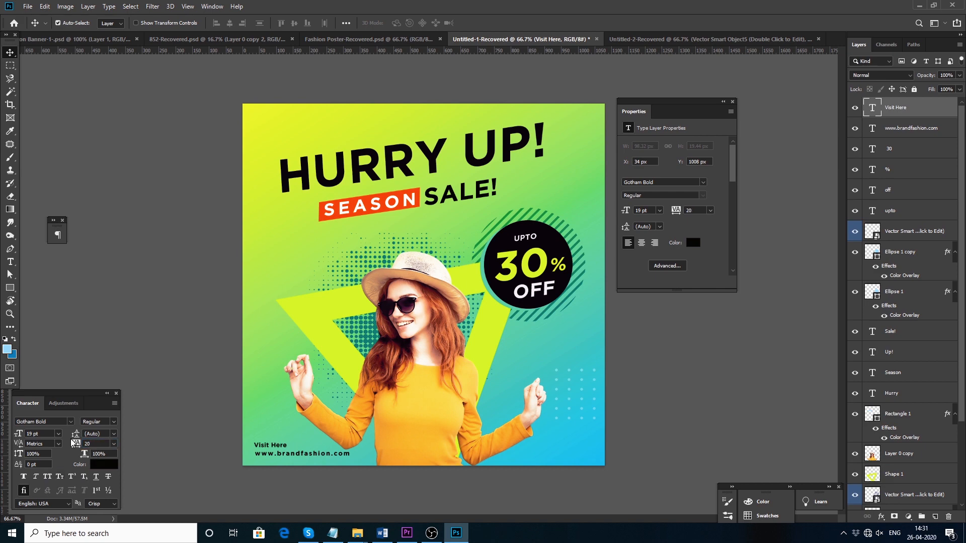
drag(280, 445, 293, 456)
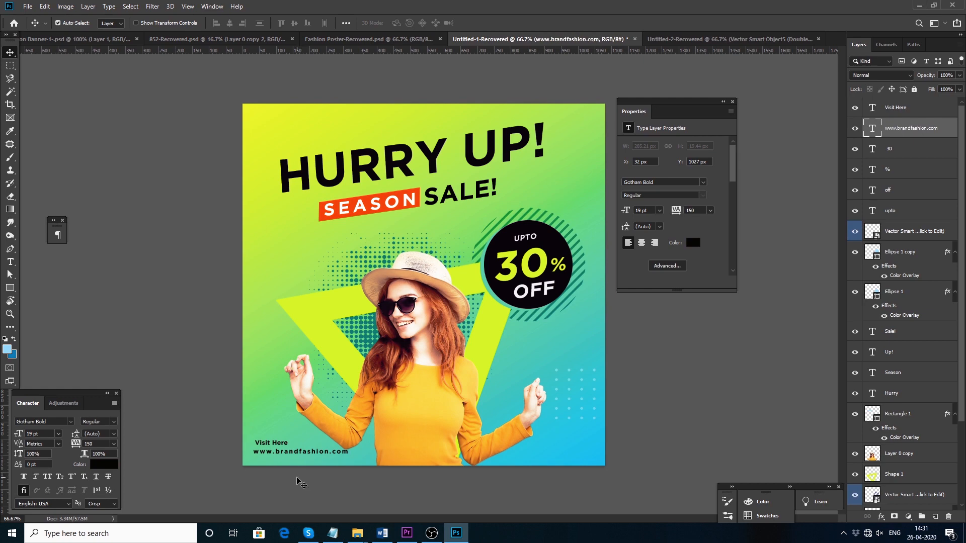
Step: Duplicate the web address to the banner's lower-right corner and replace it with "Design By:" plus the designer's name from Notepad
drag(308, 454, 567, 454)
click(332, 535)
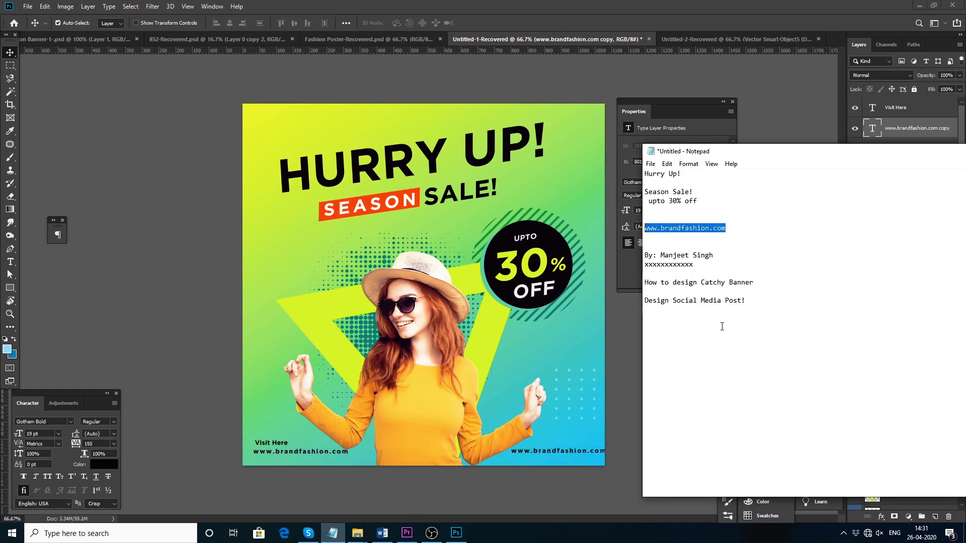
drag(711, 256, 643, 257)
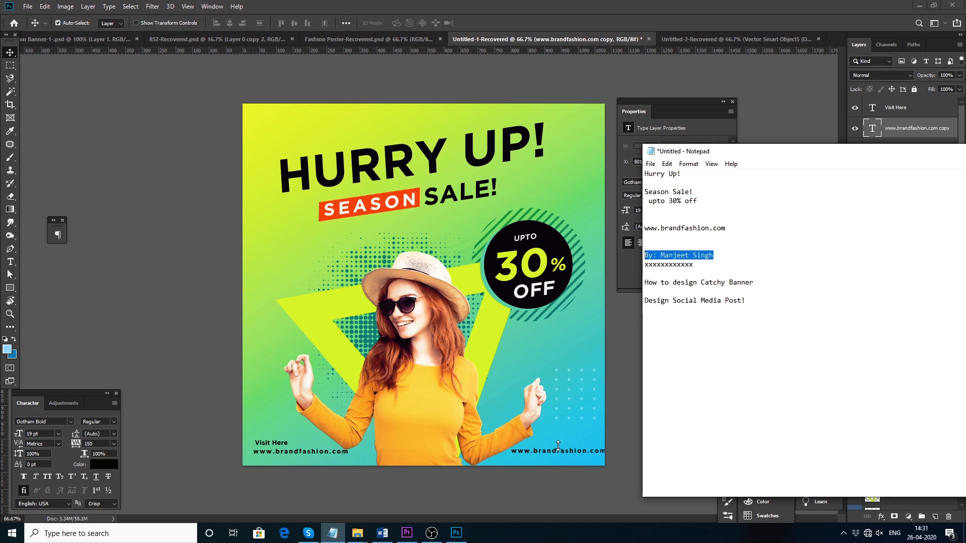
click(557, 455)
double_click(552, 455)
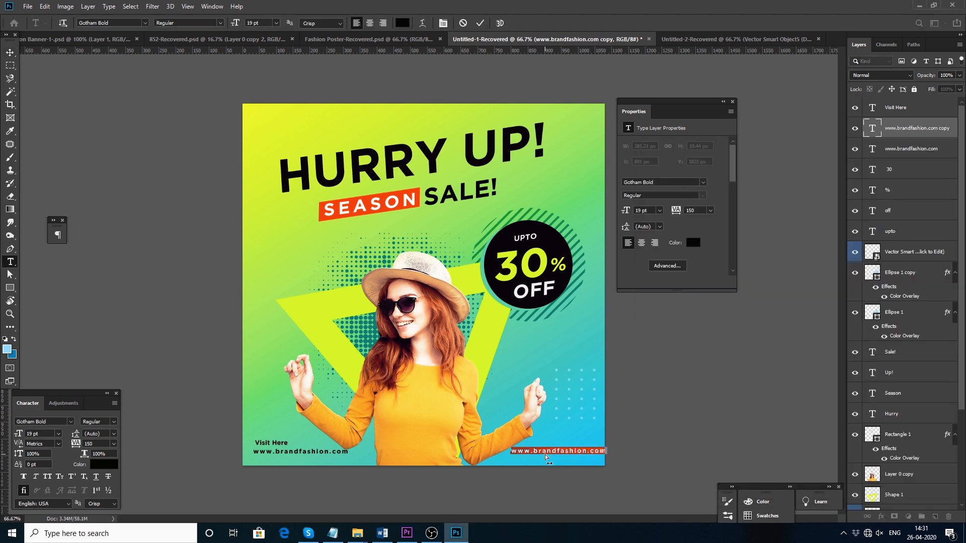
text(By: Manjeet Singh)
key(Home)
text(Design)
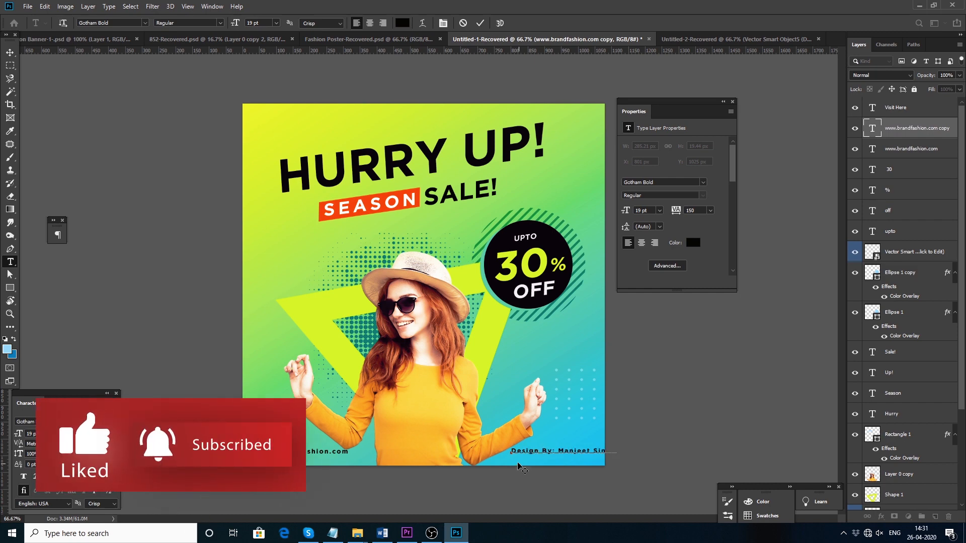
click(10, 53)
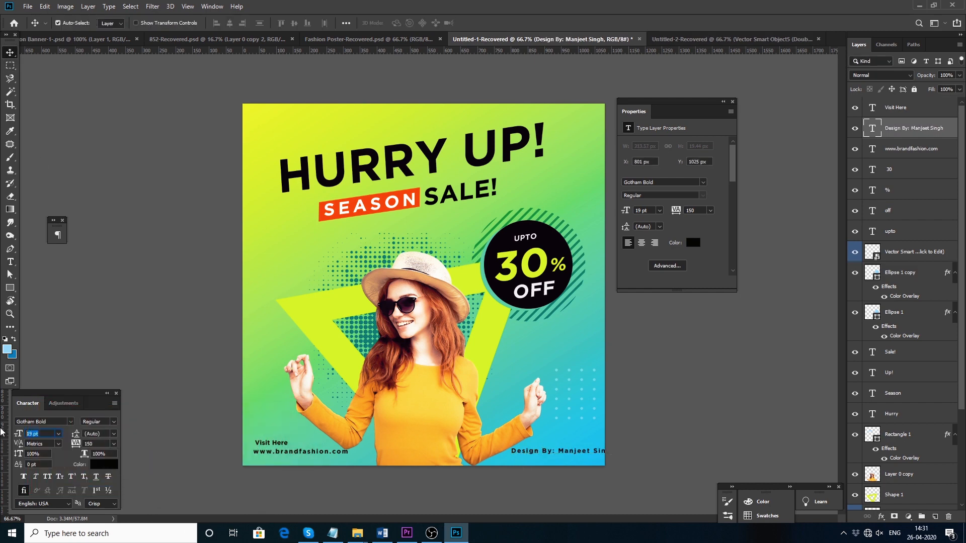
Step: Set the designer credit to 16 pt, color it teal (#1c7e8d) and position it in the banner's lower-right corner
drag(565, 452, 568, 462)
click(102, 467)
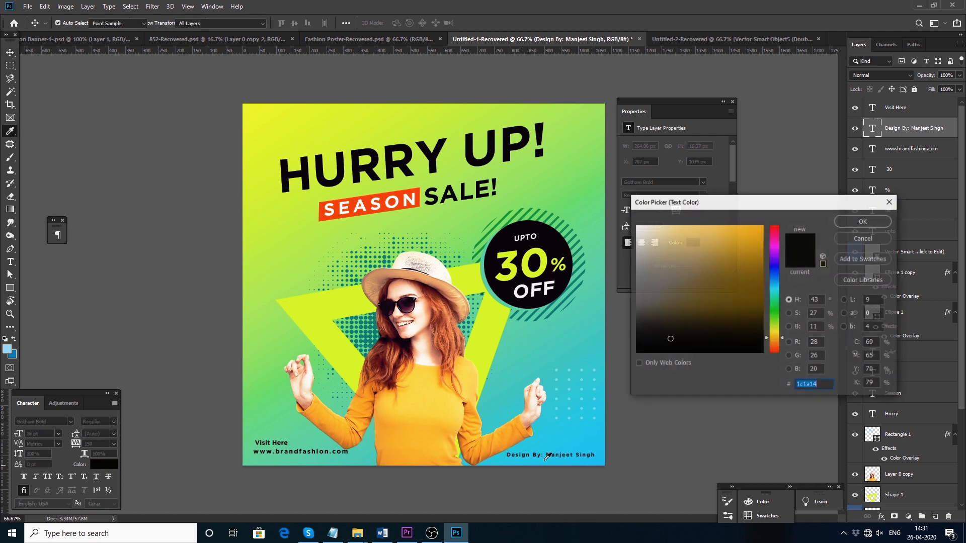
click(737, 283)
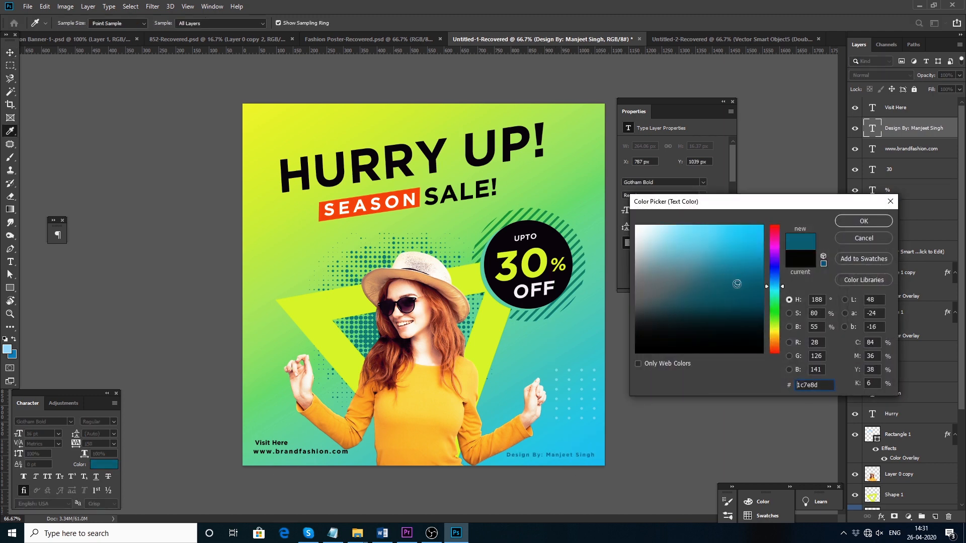
click(864, 221)
drag(562, 456, 565, 457)
Step: Select "Visit Here" and the web address together and shift them slightly down and left
click(670, 402)
click(295, 455)
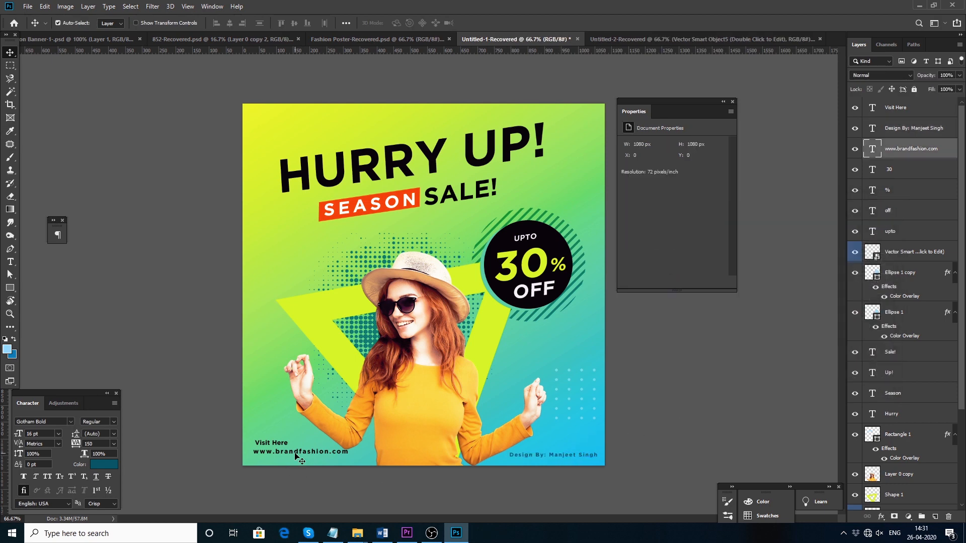
shift+click(277, 443)
drag(276, 443, 277, 448)
click(609, 397)
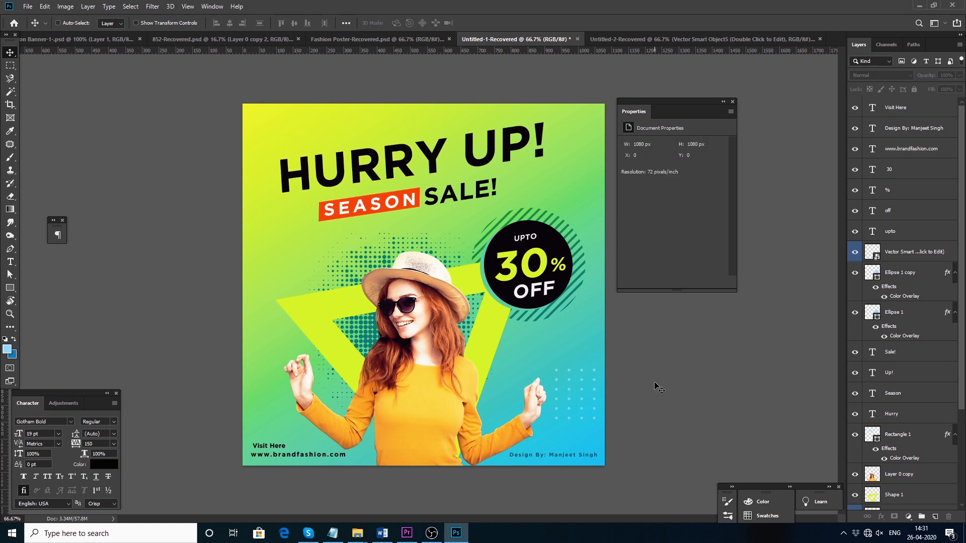